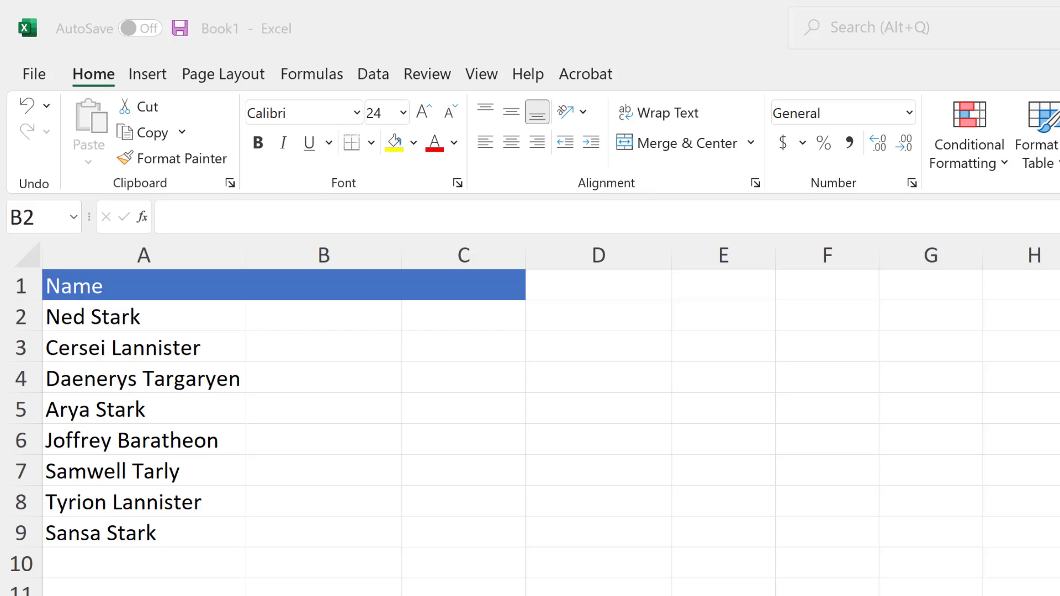
Step: Enter the matching first names in B2 and B3, and accept the Flash Fill suggestions for the rest of column B
left_click(312, 326)
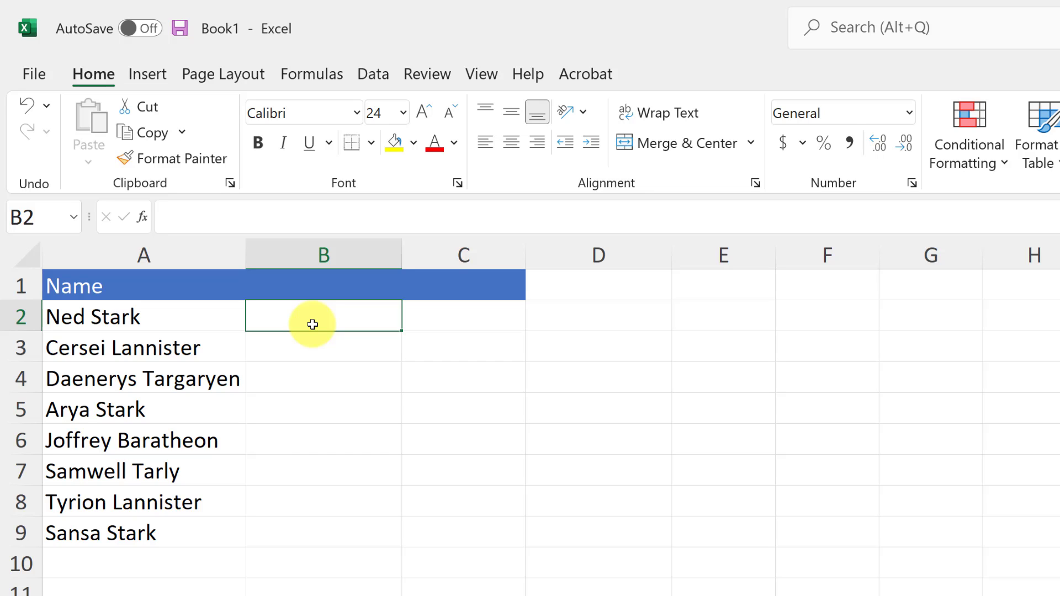
type("Ned")
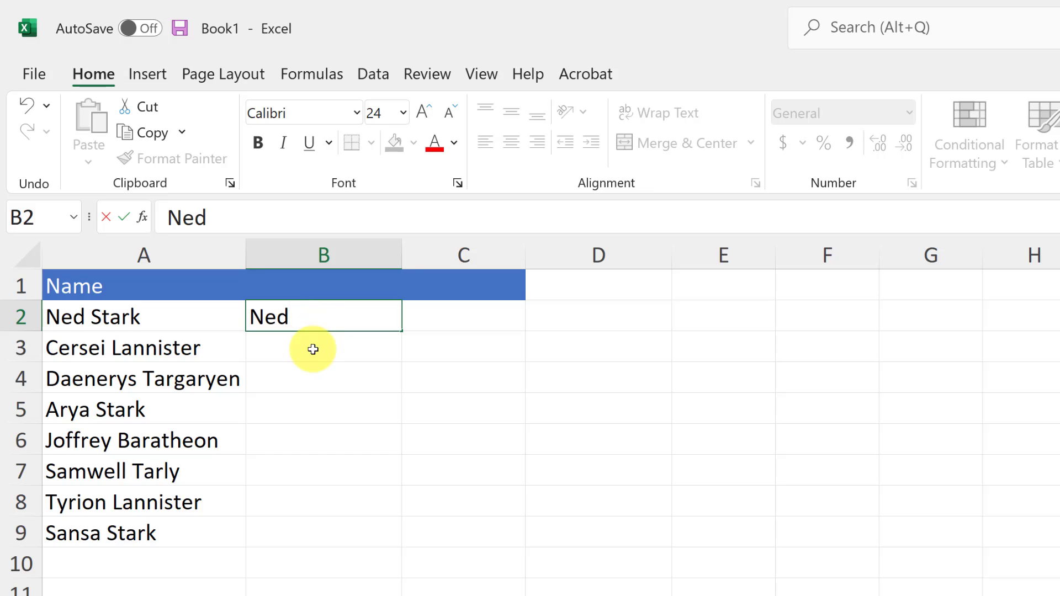
left_click(307, 349)
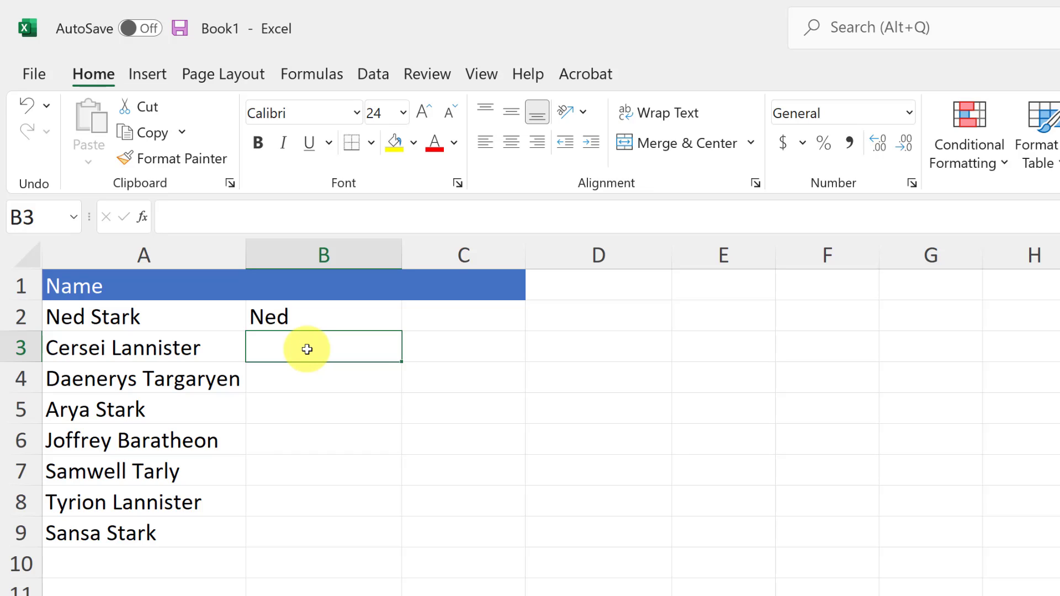
type("Cersei")
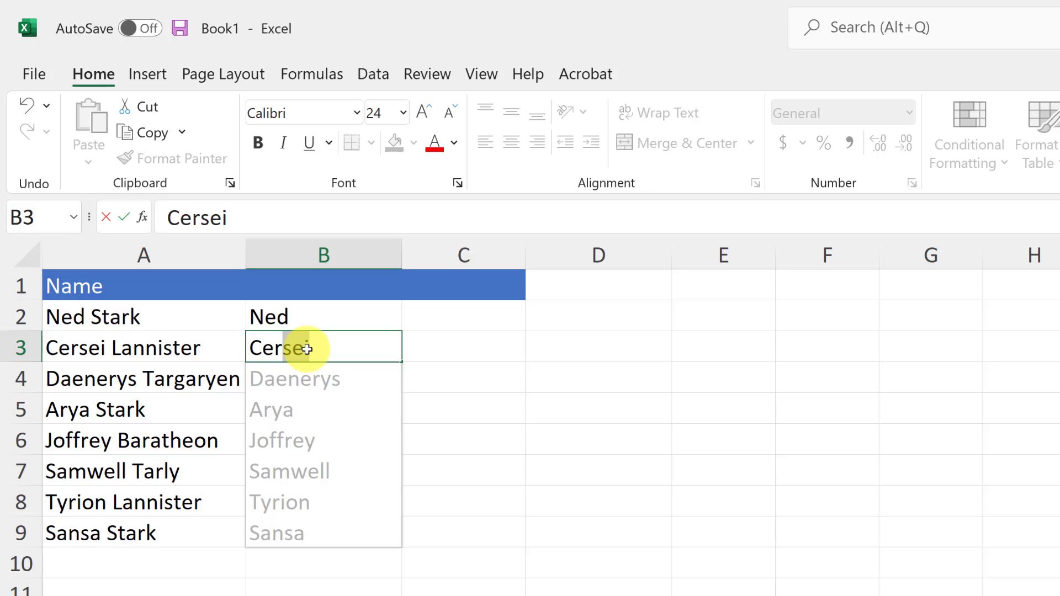
key("Return")
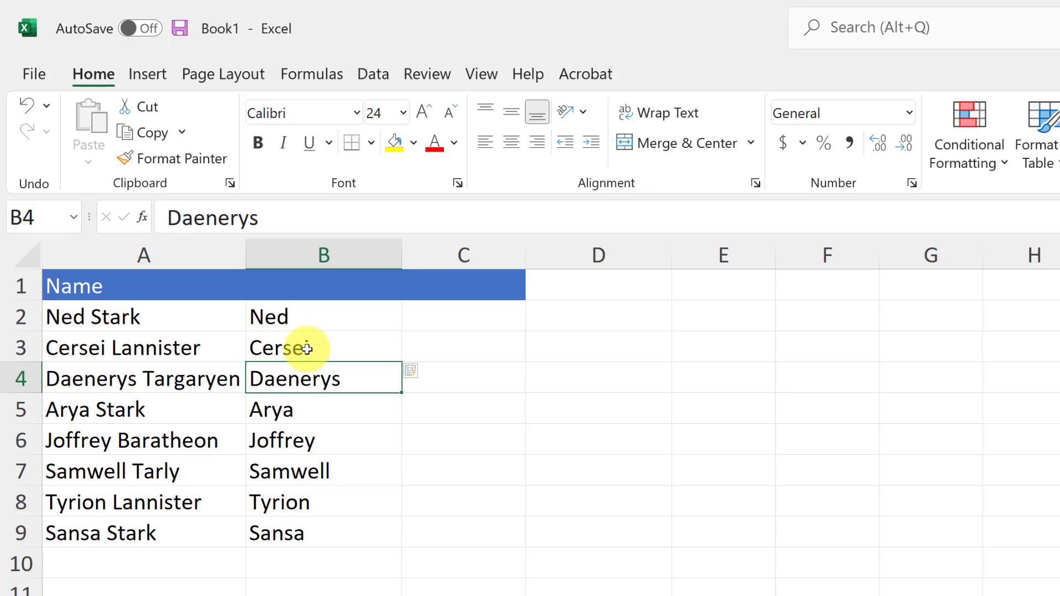
left_click(423, 376)
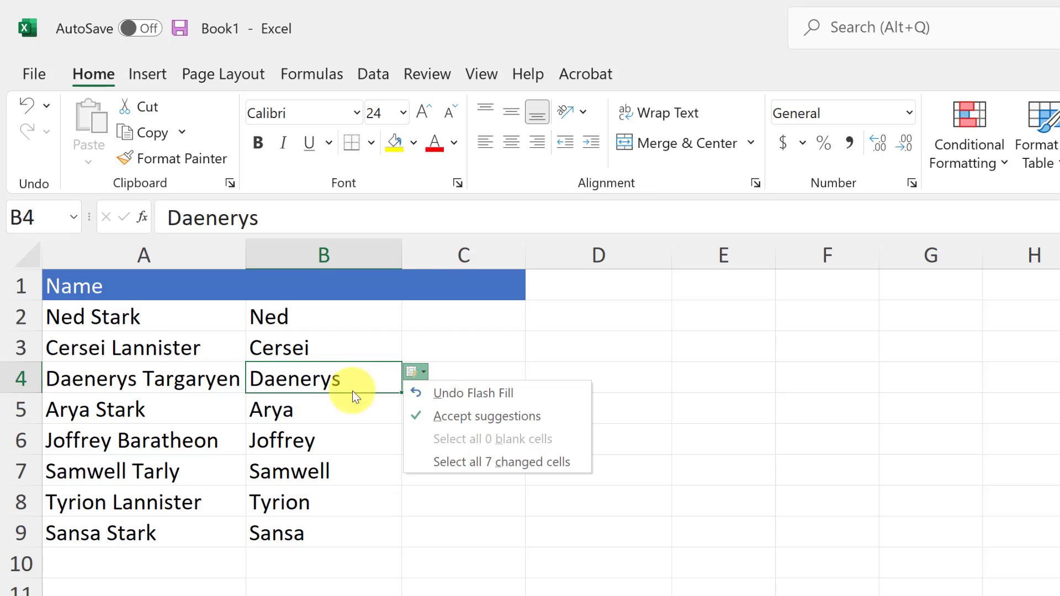
left_click(360, 497)
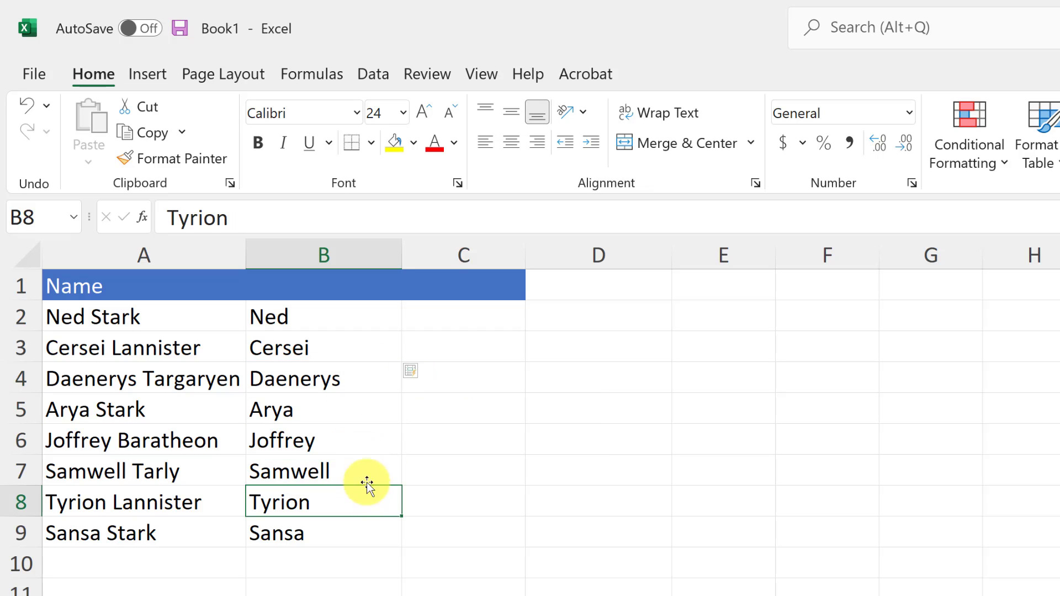
Step: Enter the matching last name in C2 and Flash Fill the remaining last names from C3
left_click(439, 325)
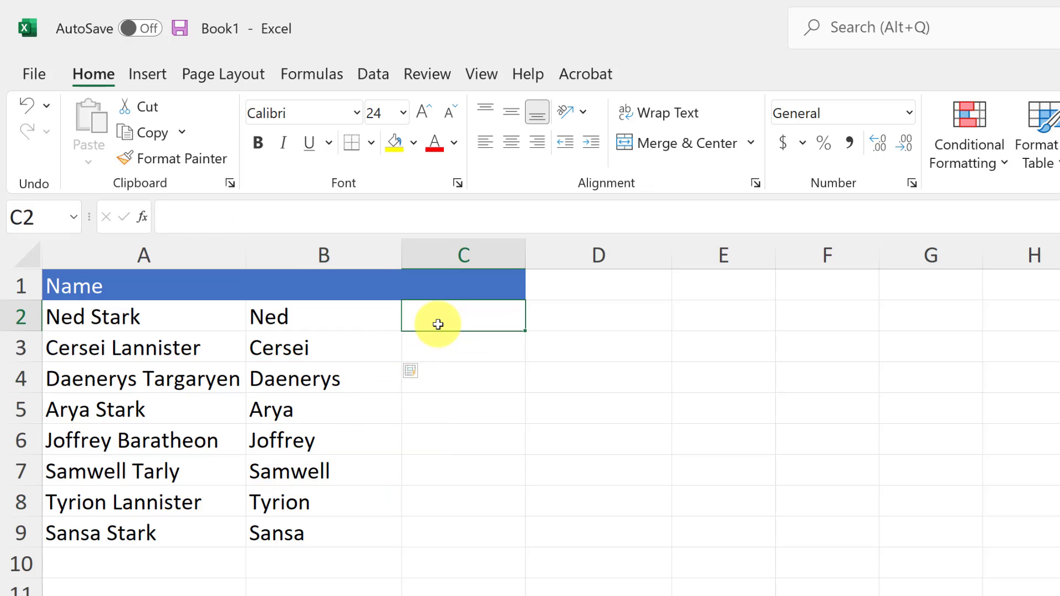
type("Stark")
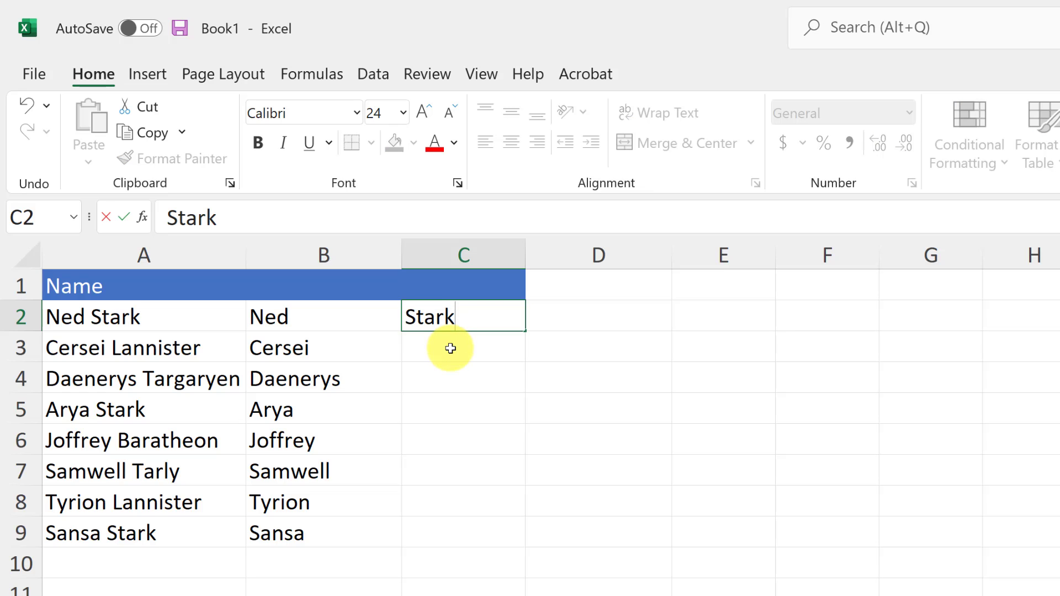
left_click(445, 348)
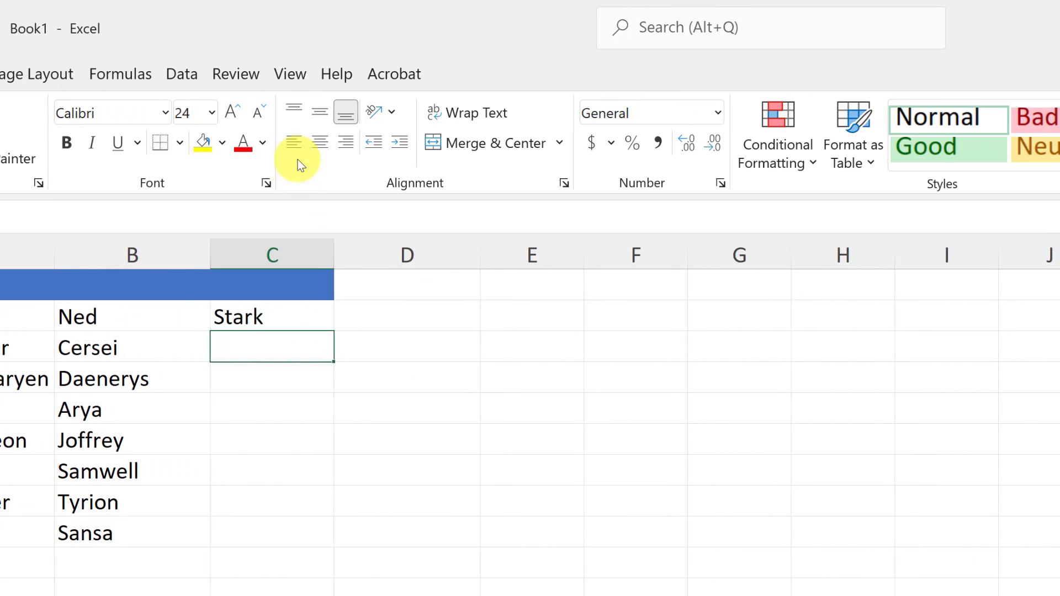
left_click(166, 74)
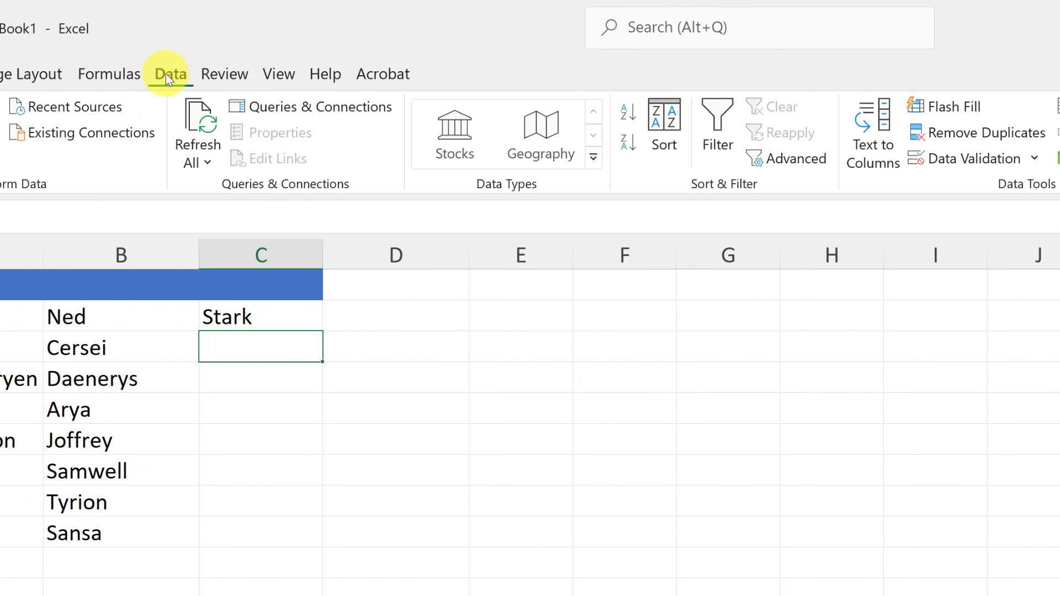
left_click(927, 109)
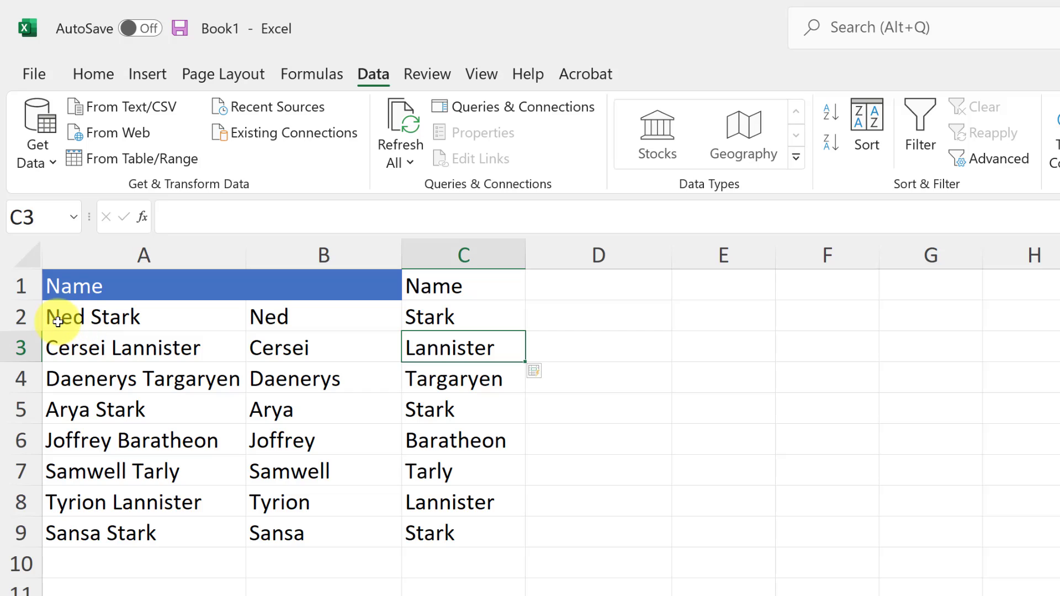
Step: Edit the full name in A2, replacing the "e" in the first name with "a"
left_click(67, 319)
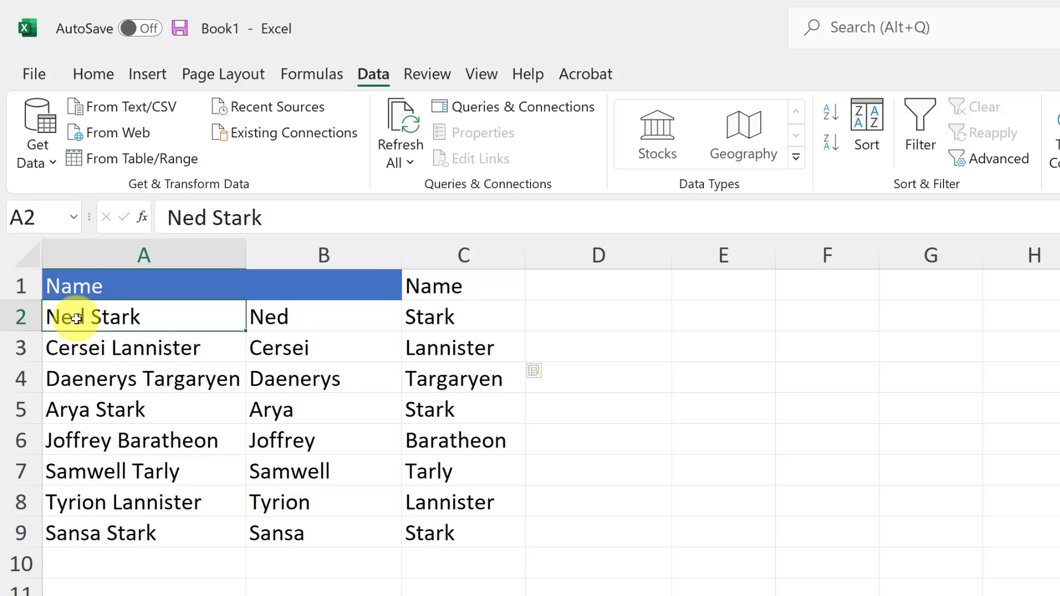
double_click(73, 319)
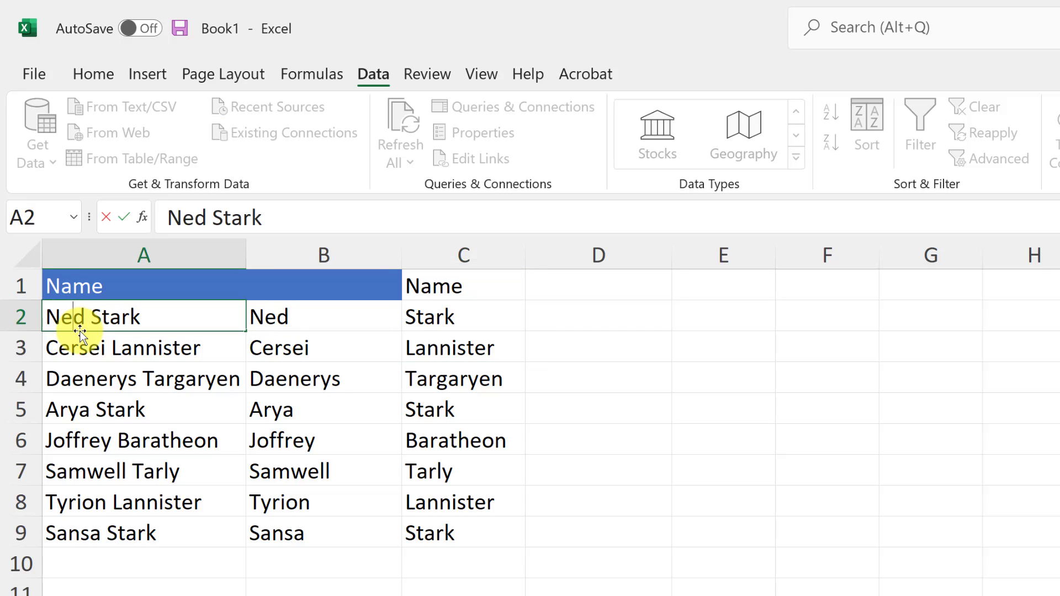
key("BackSpace")
type("a")
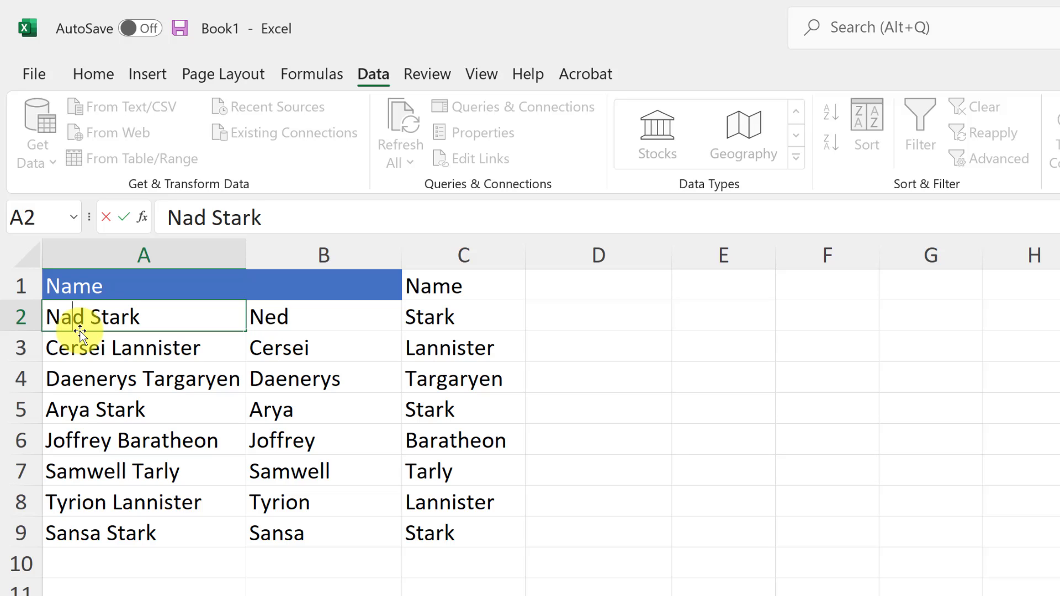
left_click(143, 595)
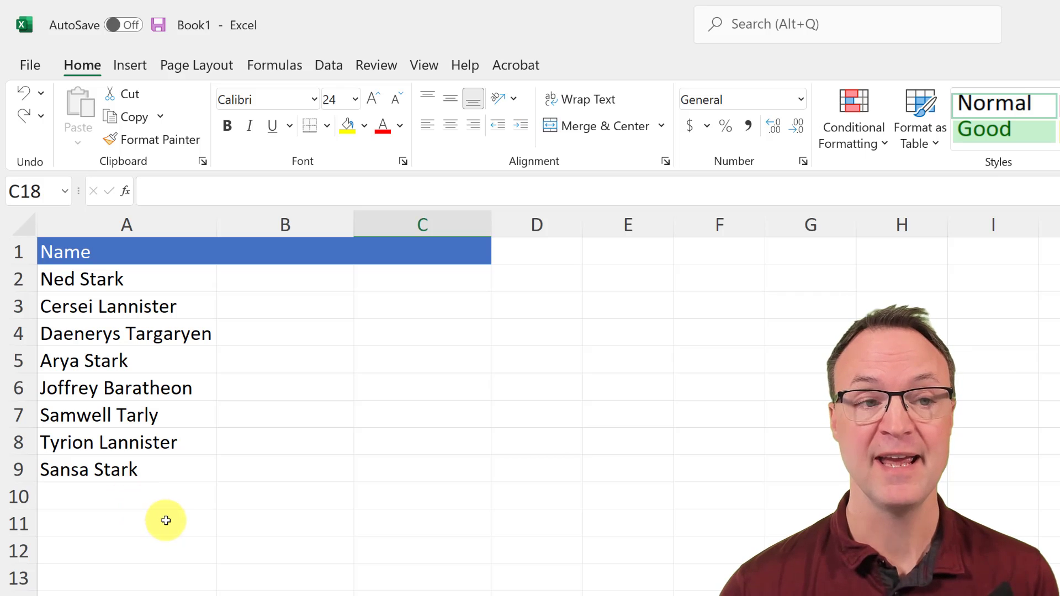
Step: Split the names in A2:A9 with Text to Columns as delimited data, using Space as delimiter, General format and destination $A$2
left_click(325, 67)
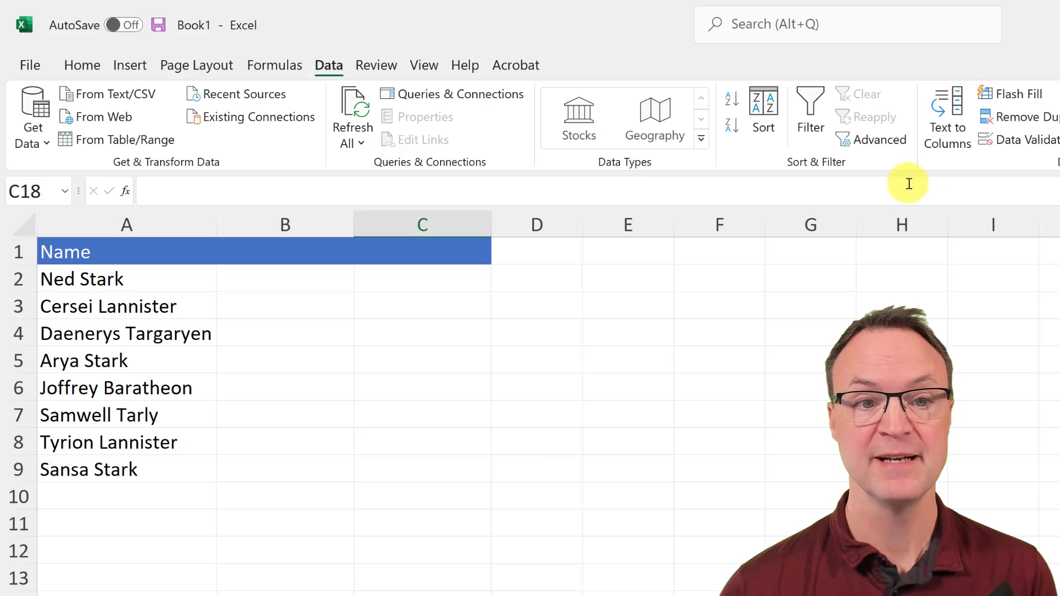
left_click_drag(105, 283, 145, 467)
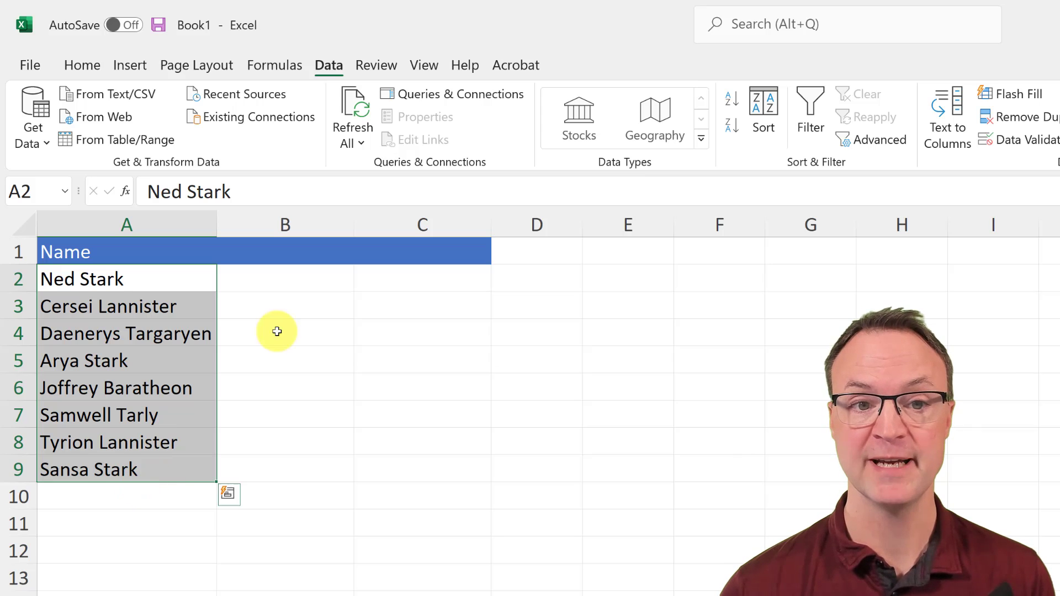
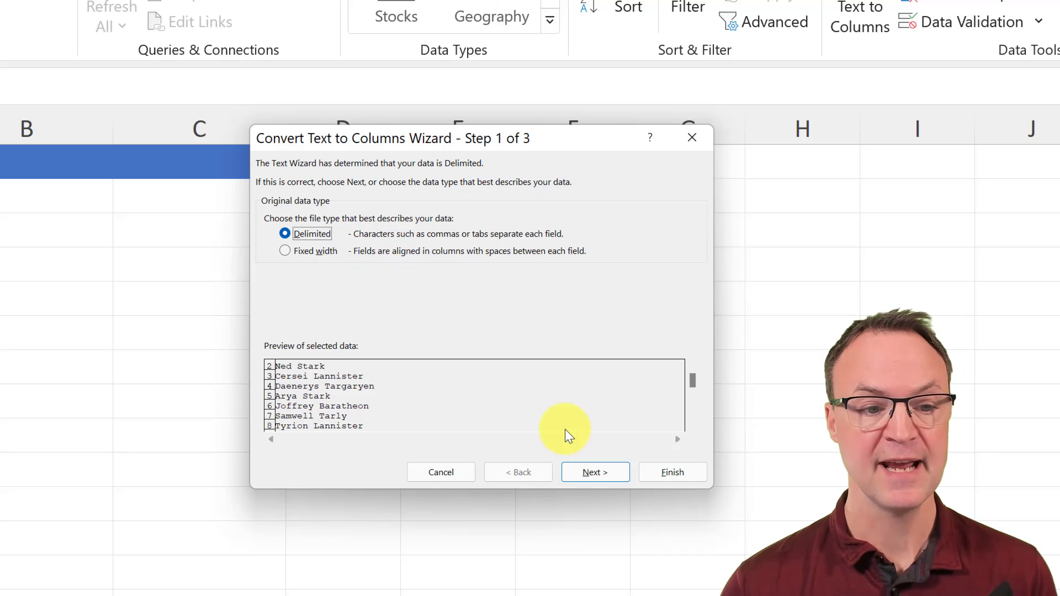
left_click(597, 473)
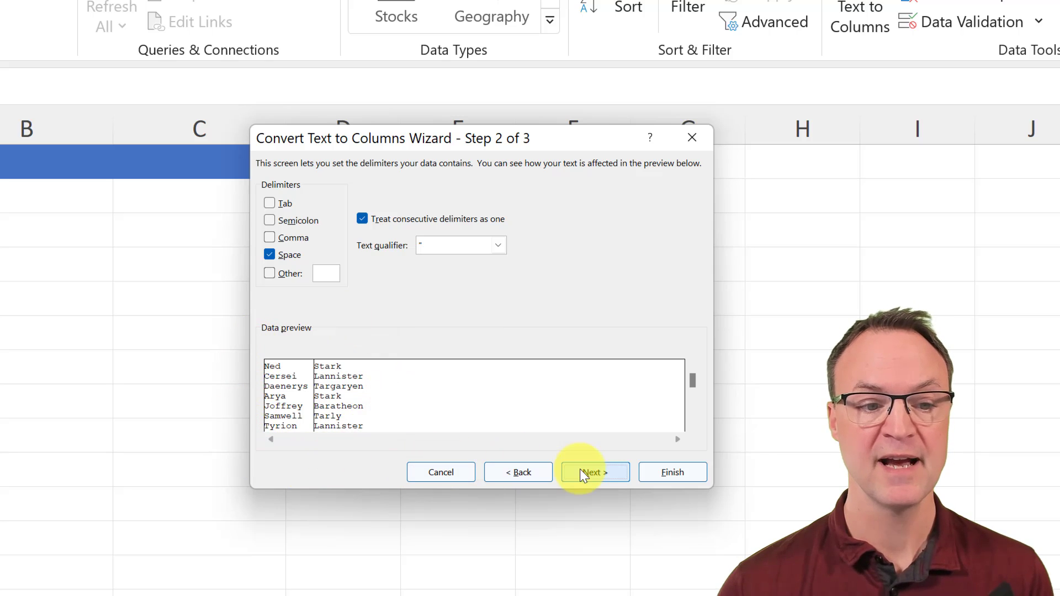
left_click(610, 475)
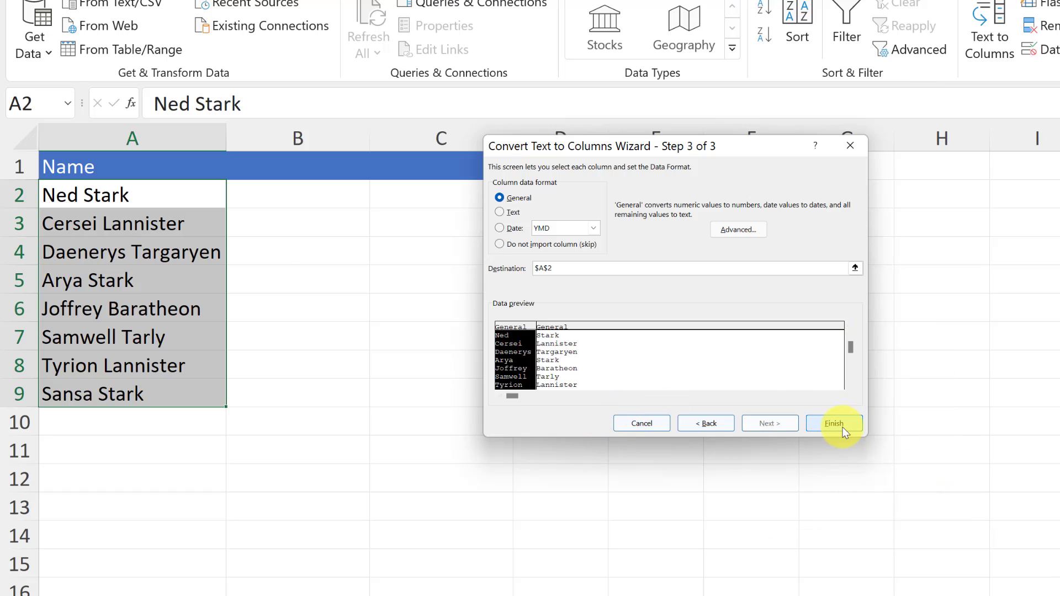
left_click(835, 423)
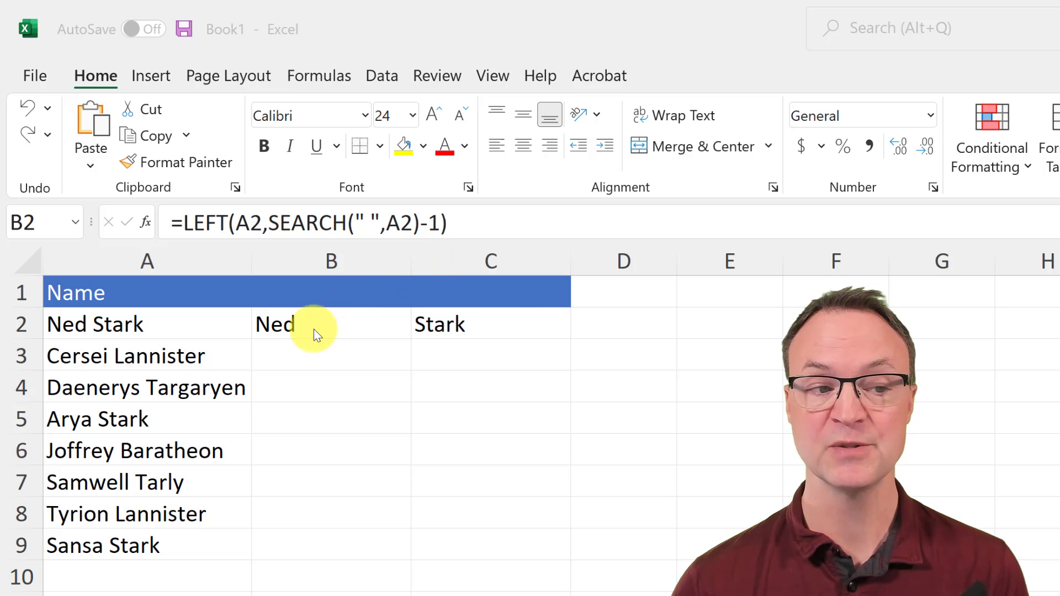
Step: Inspect the formula in C2 for the last name
left_click(492, 324)
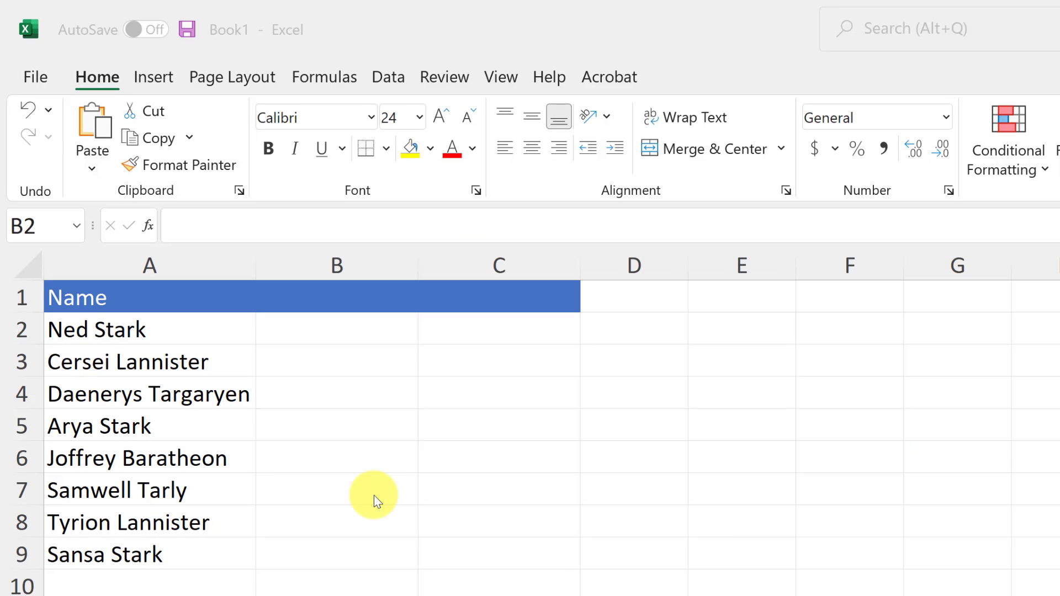
Step: Enter the formula =LEFT(A2,7) in B2 to extract the first seven characters of the name
left_click(307, 337)
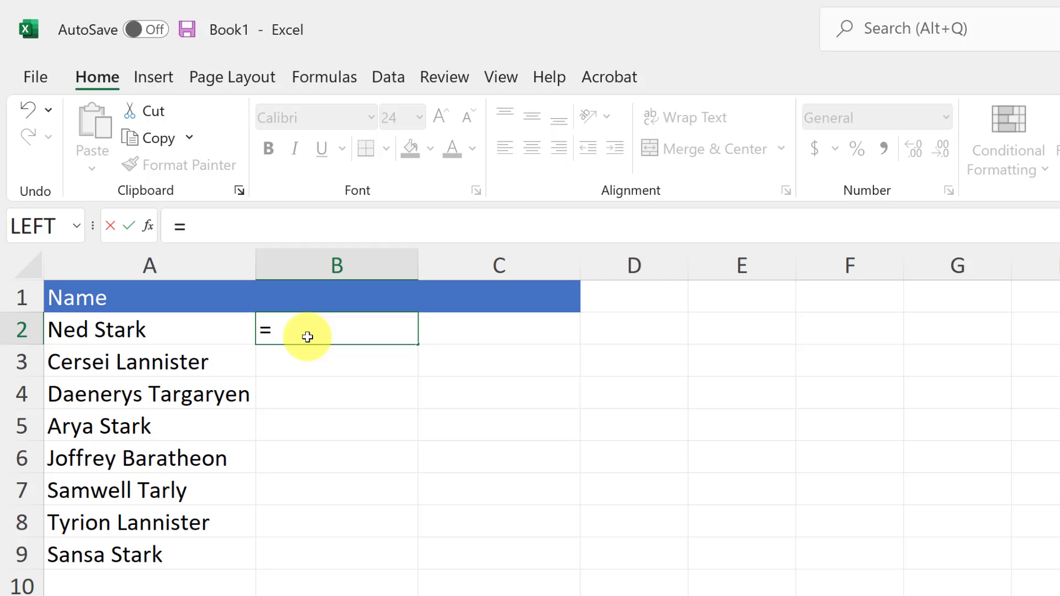
type("Le")
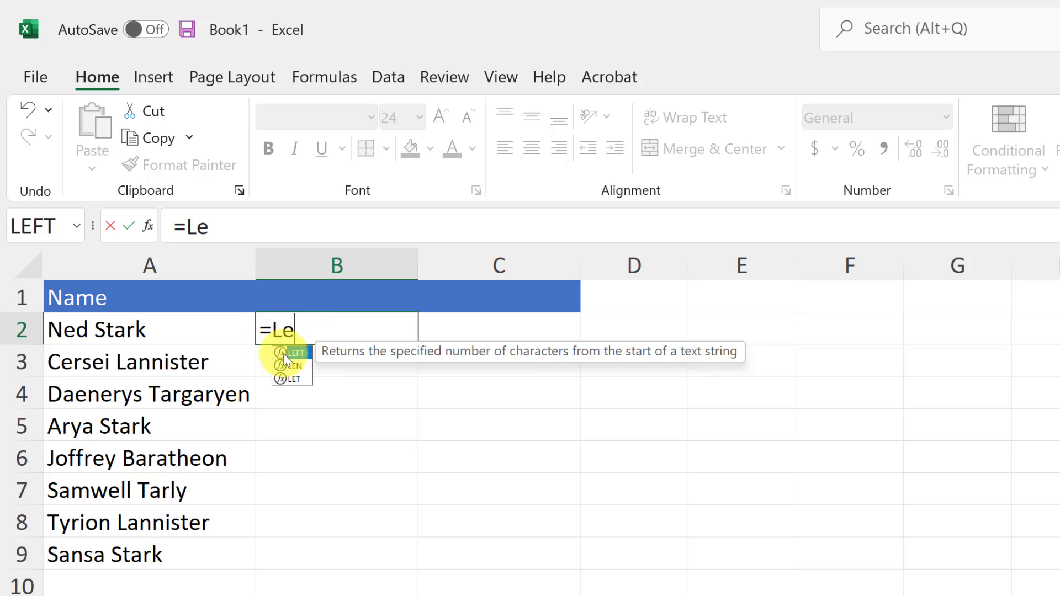
double_click(285, 353)
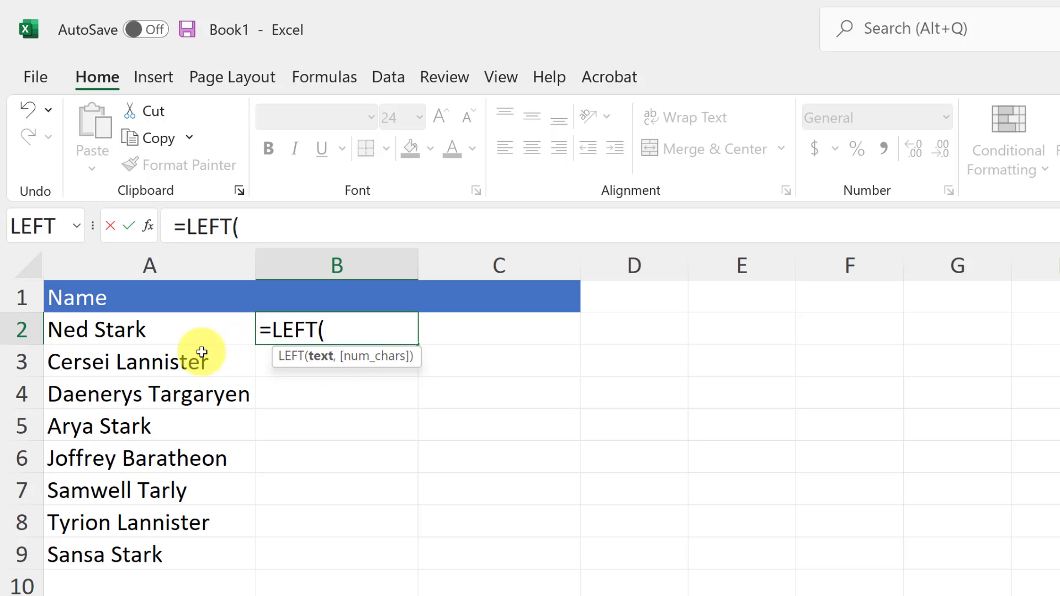
left_click(123, 340)
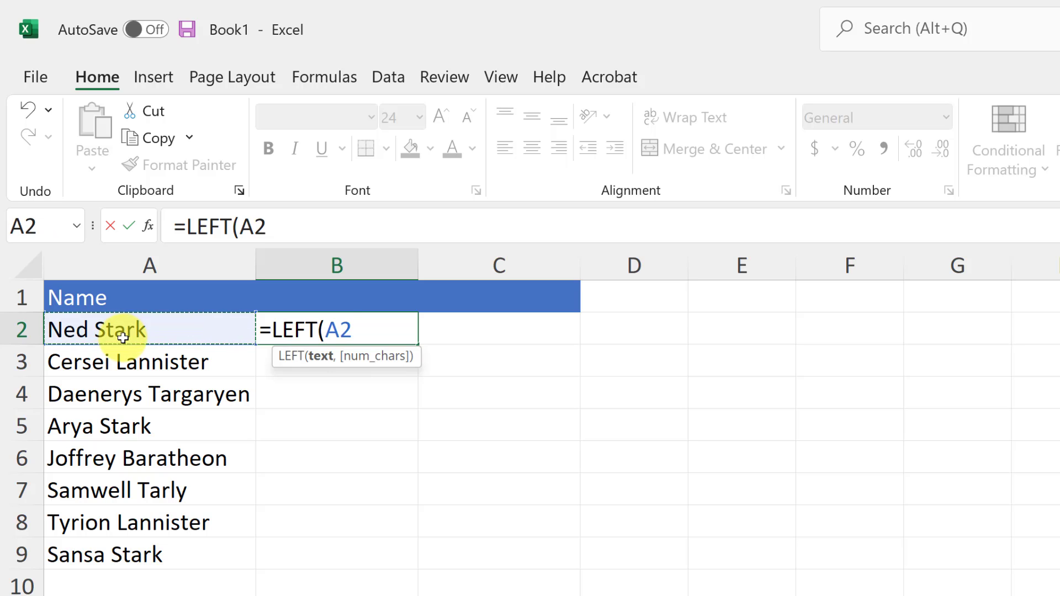
type(",")
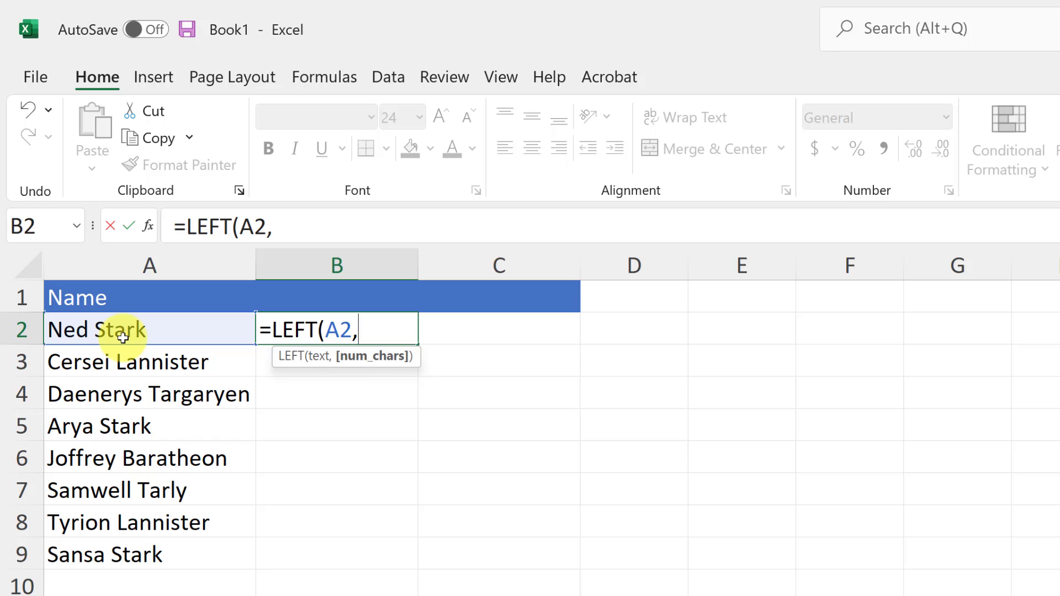
type("7)")
key("Return")
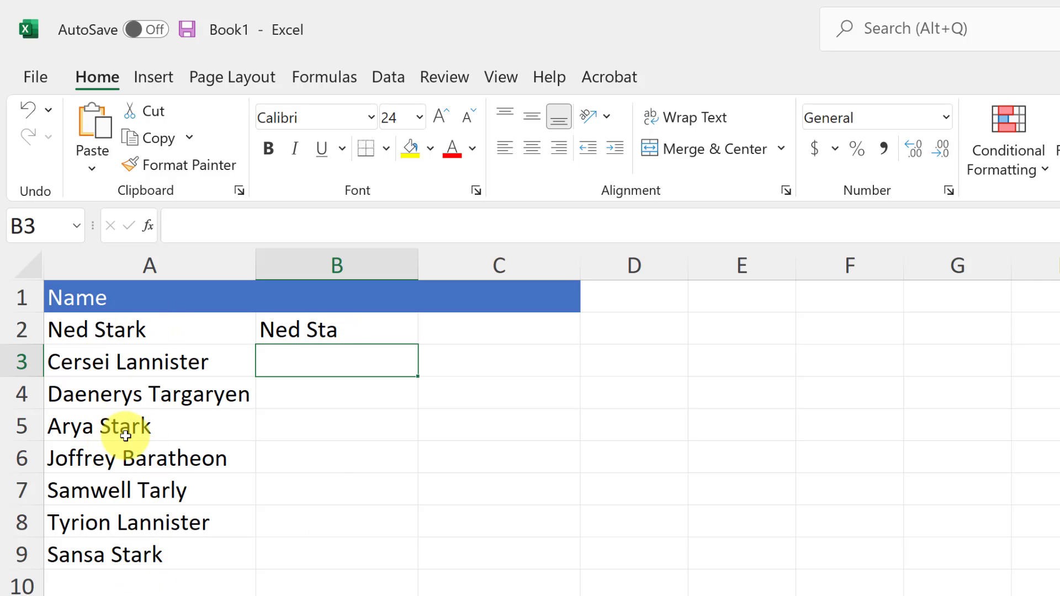
Step: Change the formula in B2 to =LEFT(A2,SEARCH(" ",A2)-1) to extract the first name before the space
left_click(282, 329)
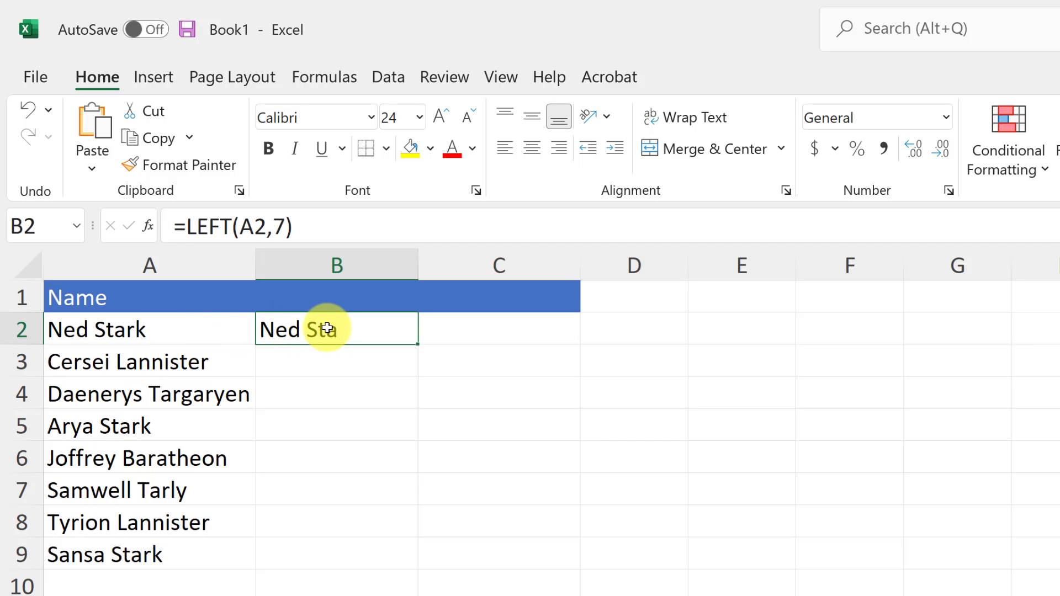
double_click(347, 331)
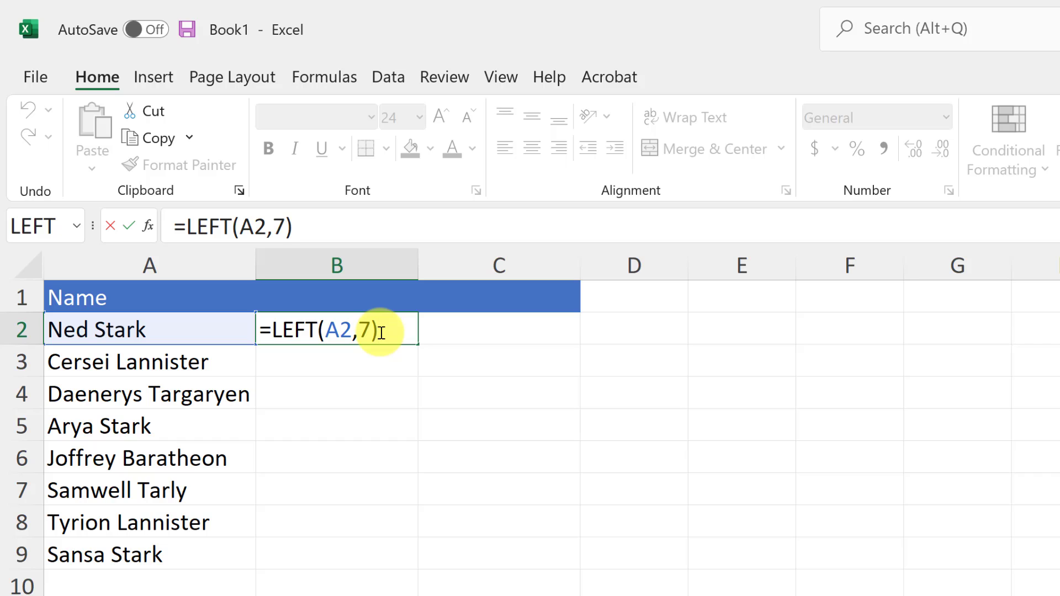
key("BackSpace")
key("BackSpace")
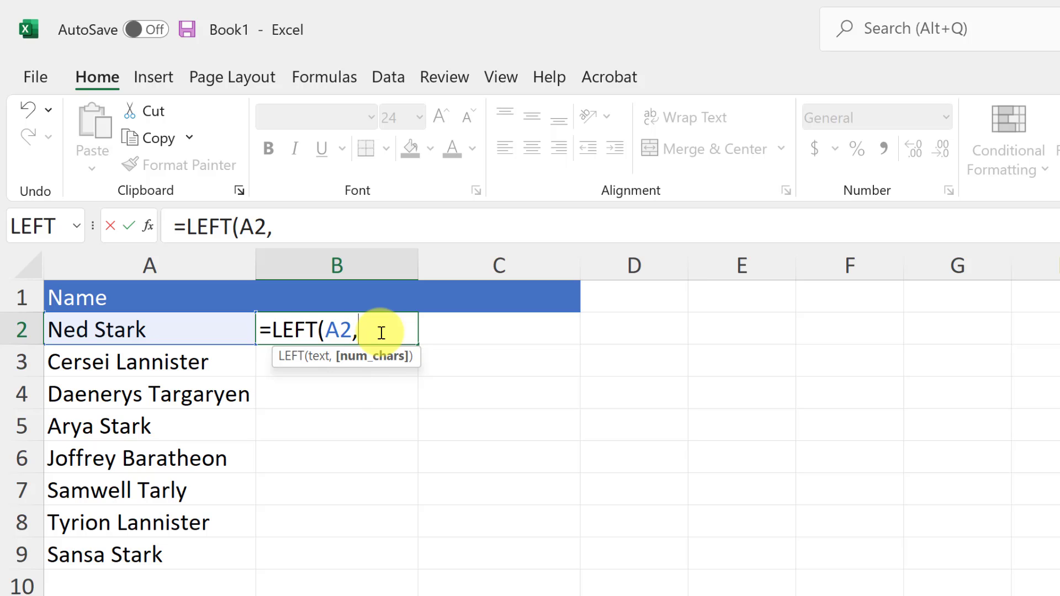
type("Se")
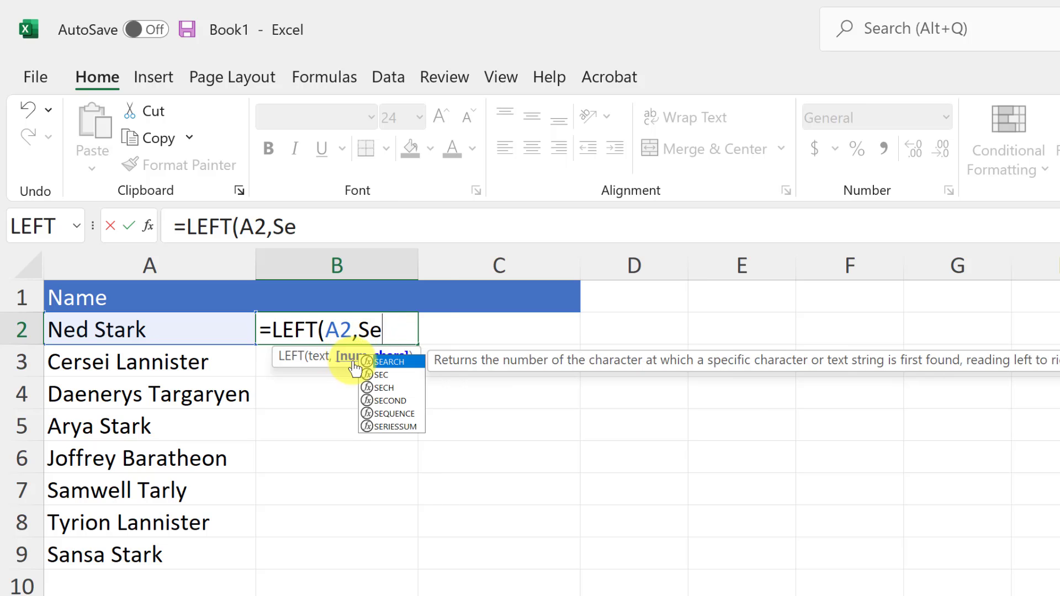
double_click(372, 362)
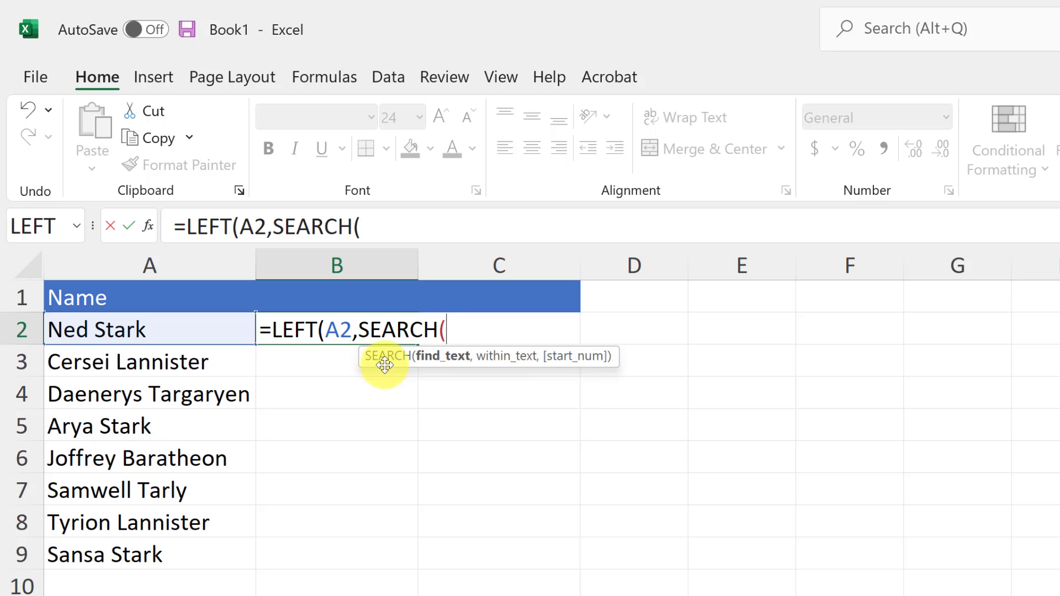
type("\" \",")
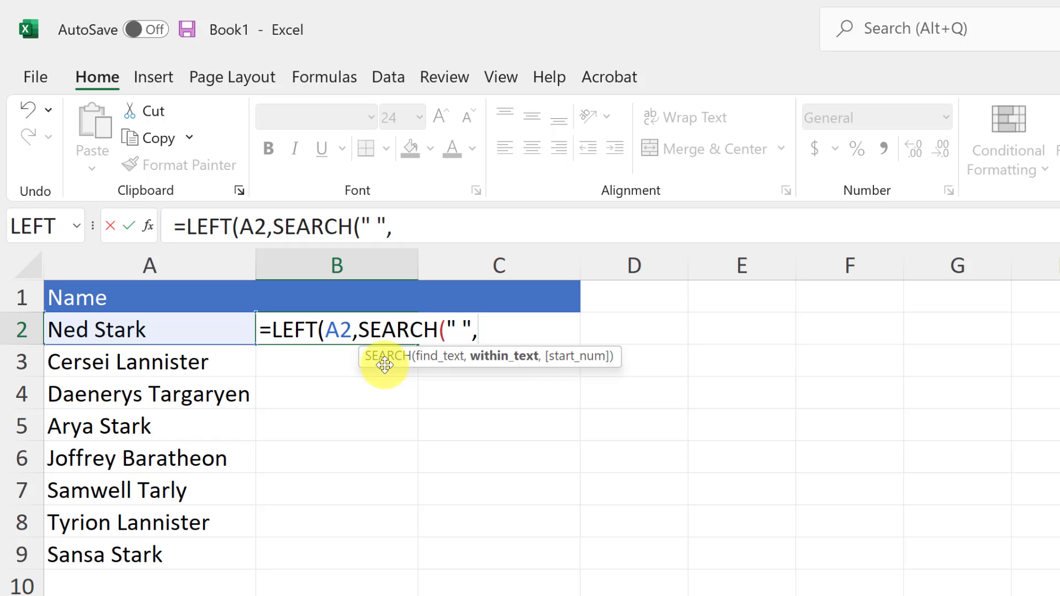
left_click(116, 337)
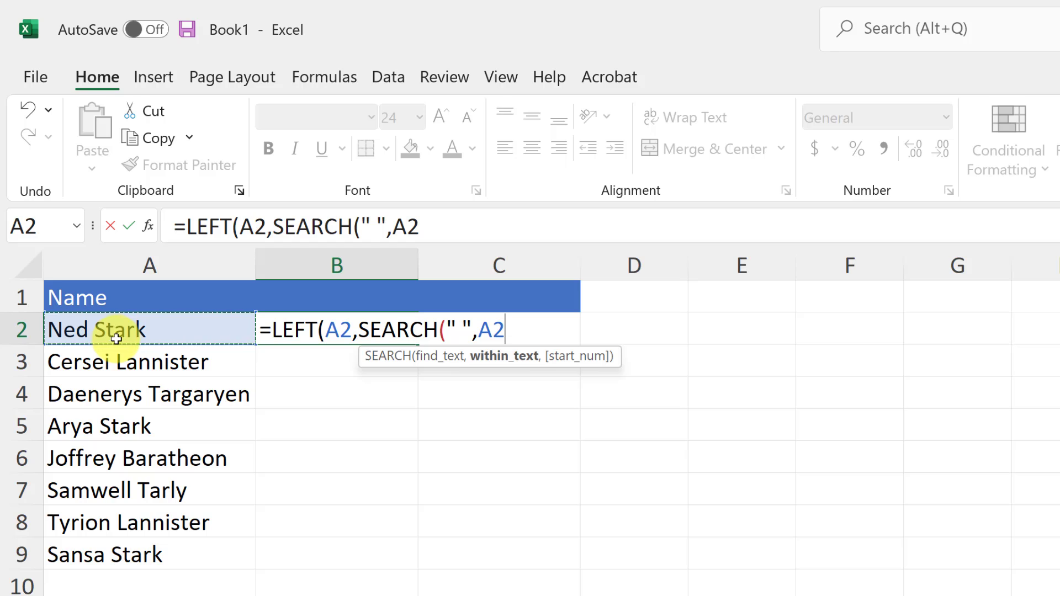
type(")")
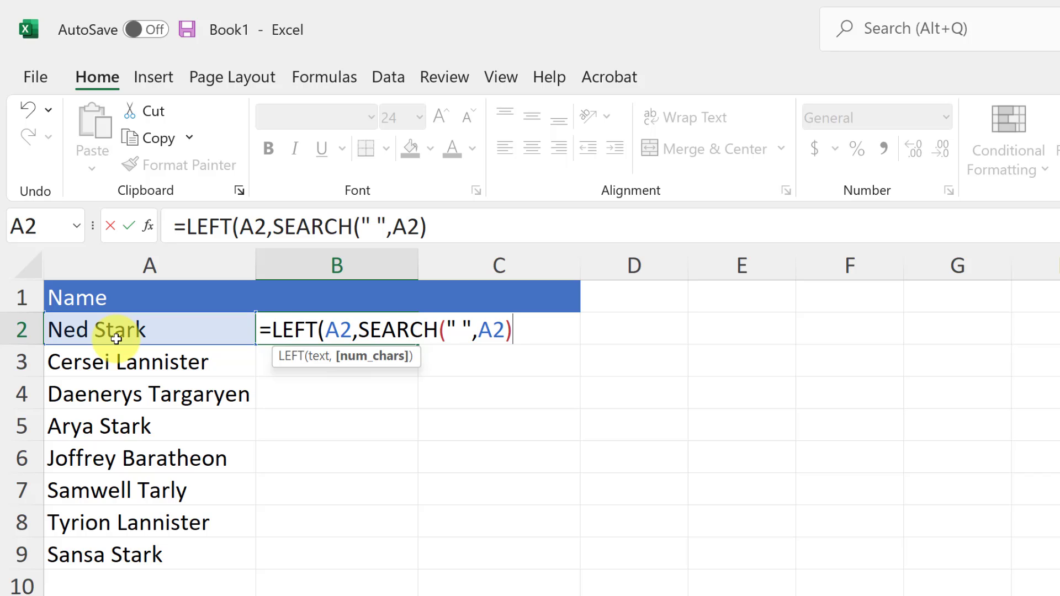
type("-1)")
key("Return")
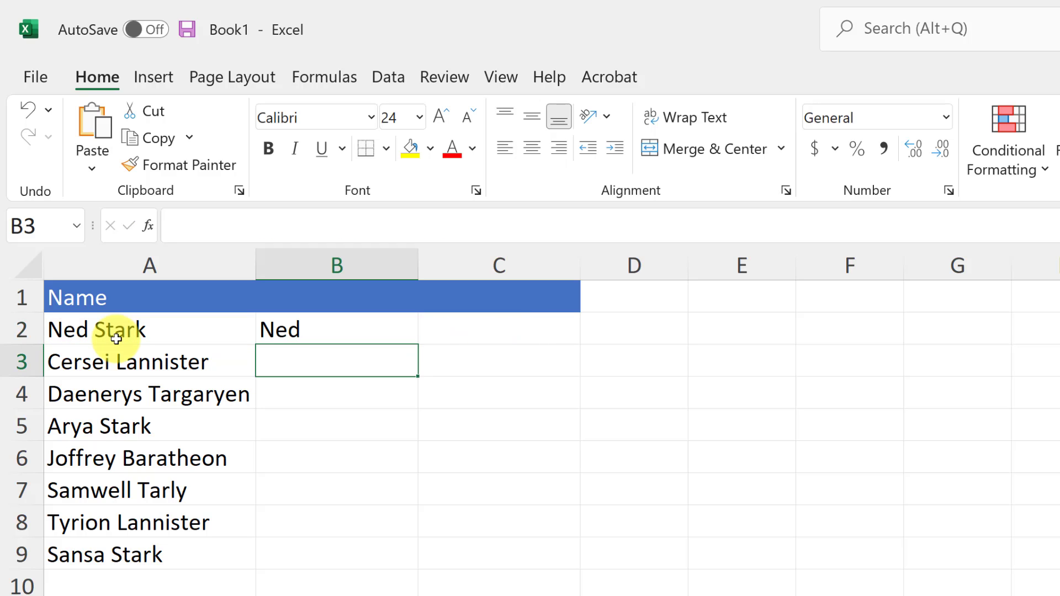
Step: Fill the first-name formula from B2 down through B9
left_click(311, 334)
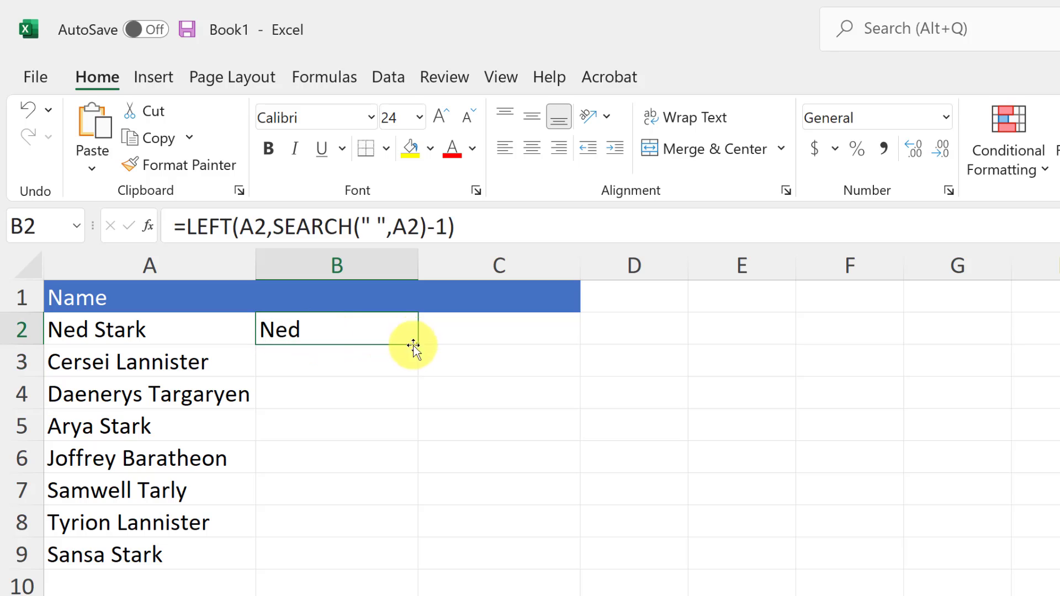
double_click(417, 345)
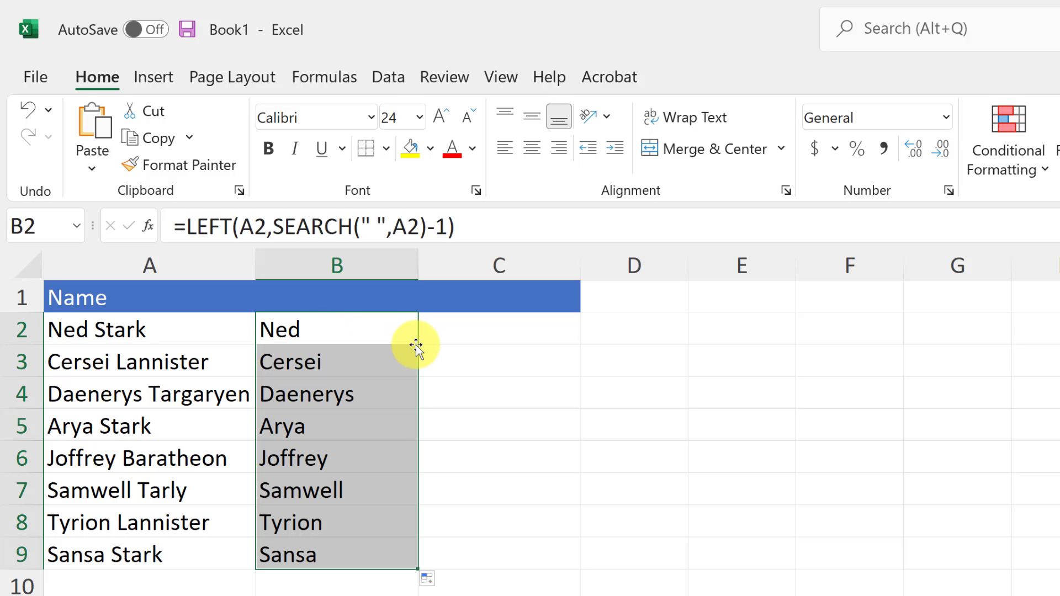
left_click(487, 322)
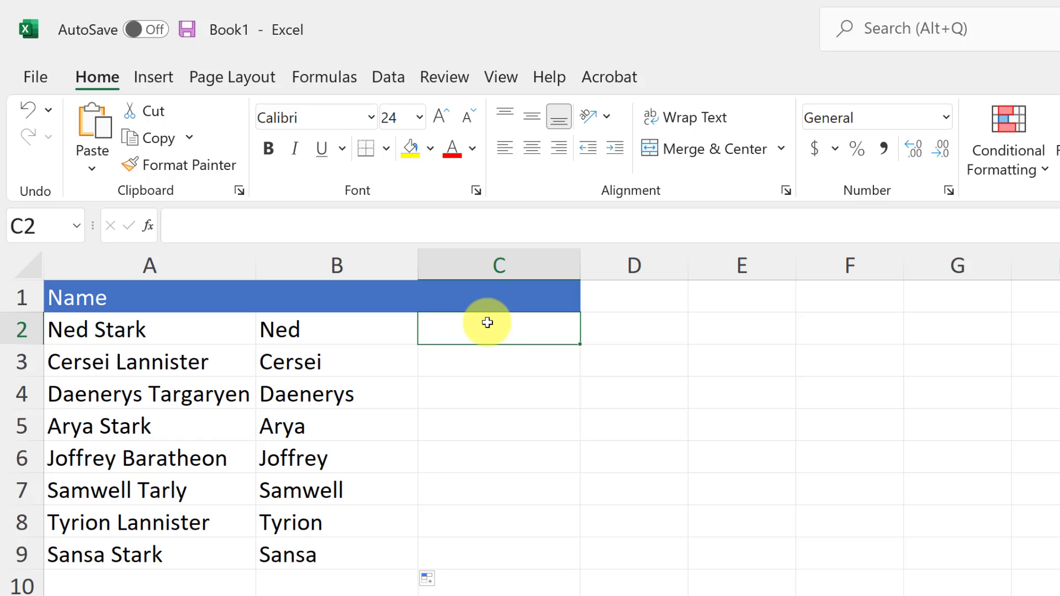
Step: Copy the formula text from B2 into C2 and replace LEFT with RIGHT, giving =RIGHT(A2,SEARCH(" ",A2))
left_click(316, 335)
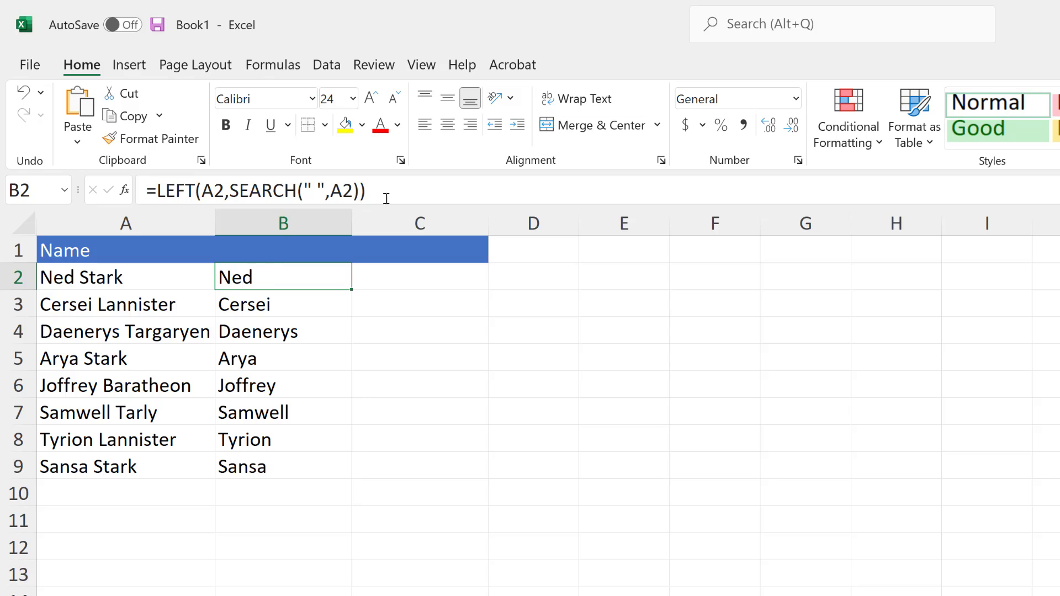
left_click_drag(394, 193, 131, 200)
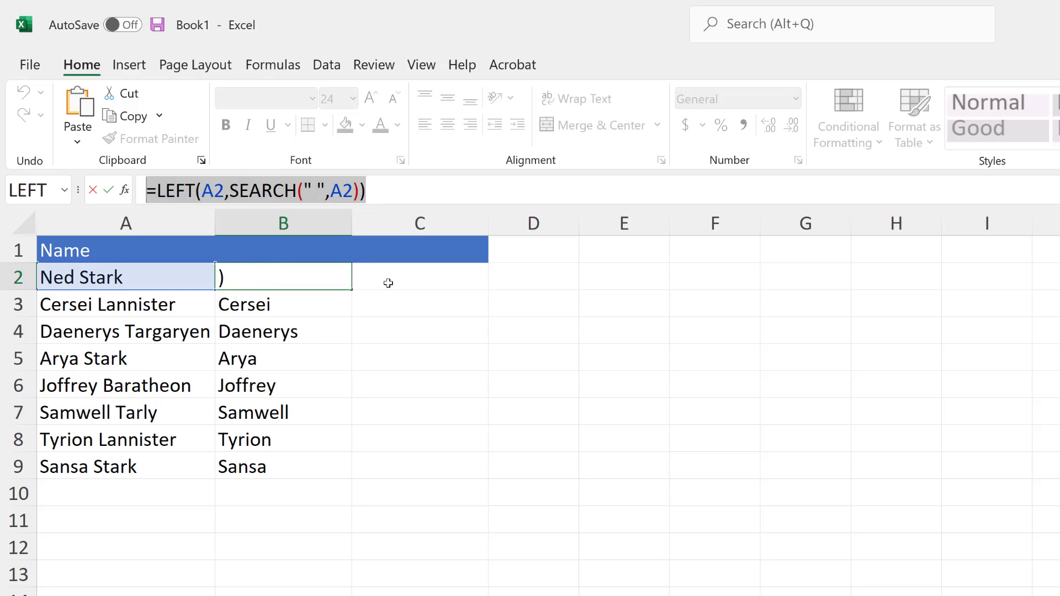
key("Return")
left_click(431, 279)
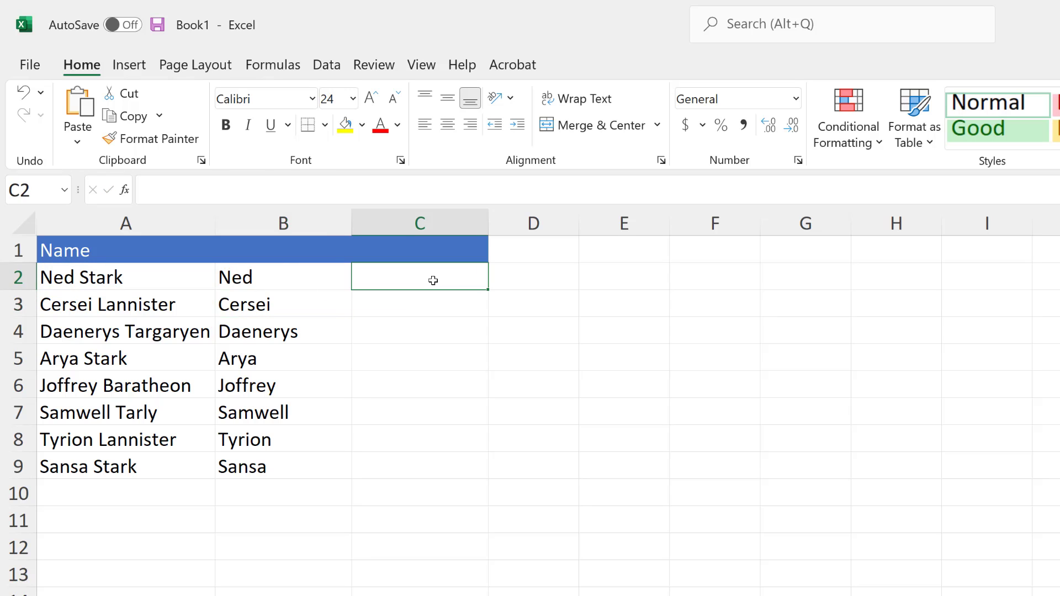
double_click(431, 278)
key("ctrl+v")
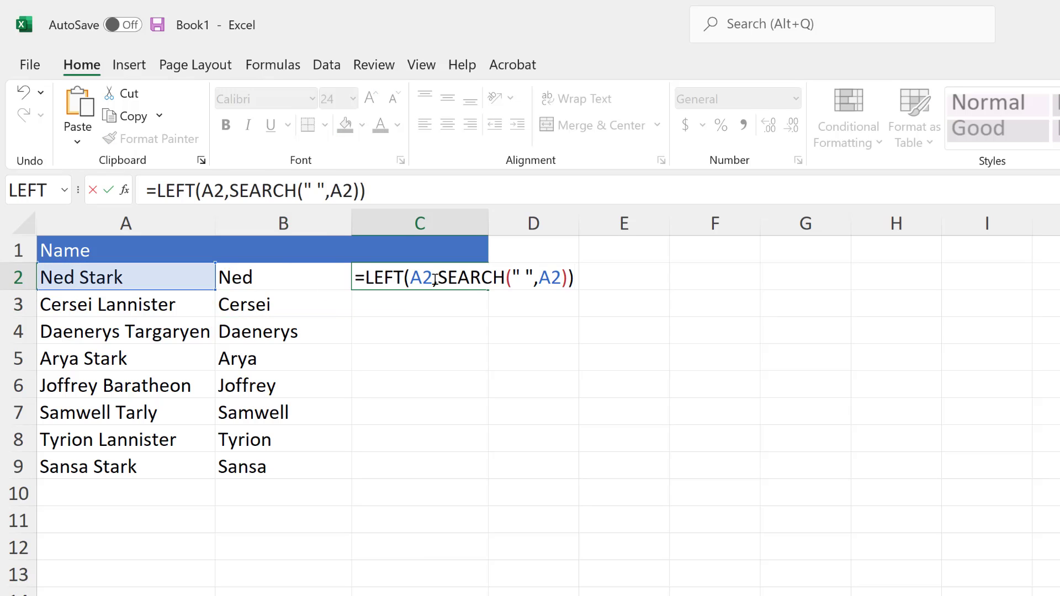
left_click_drag(404, 279, 366, 279)
type("RIGHT")
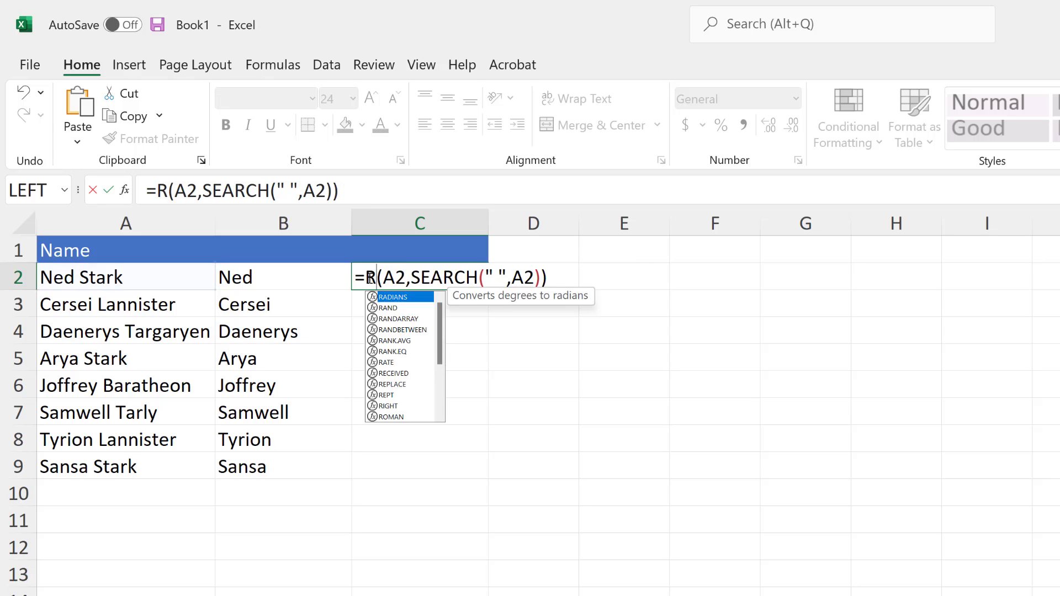
key("Return")
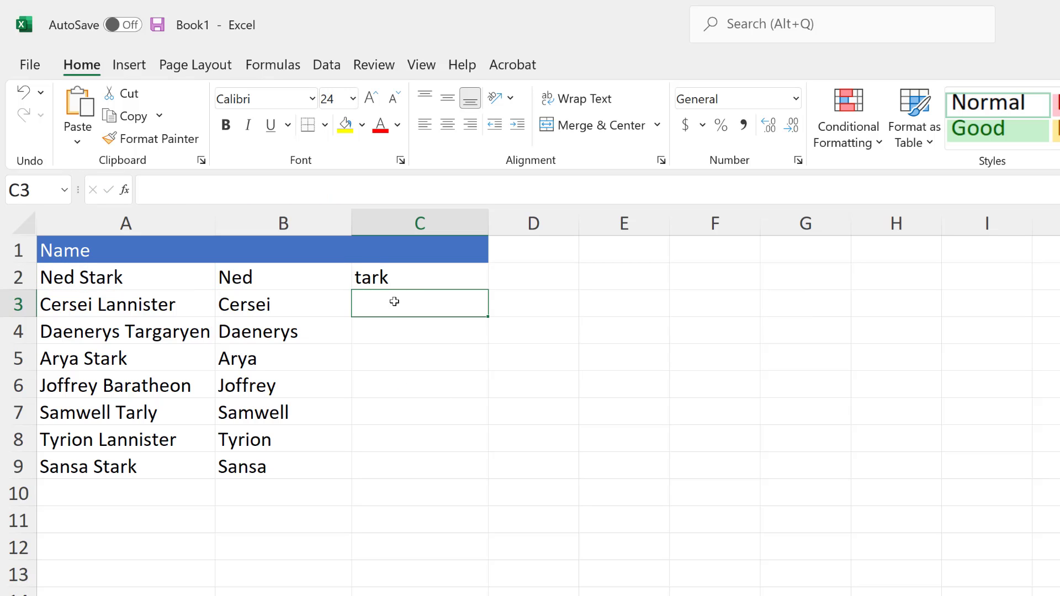
Step: Try filling the RIGHT formula from C2 down through C9, and clear C2:C9
left_click(406, 279)
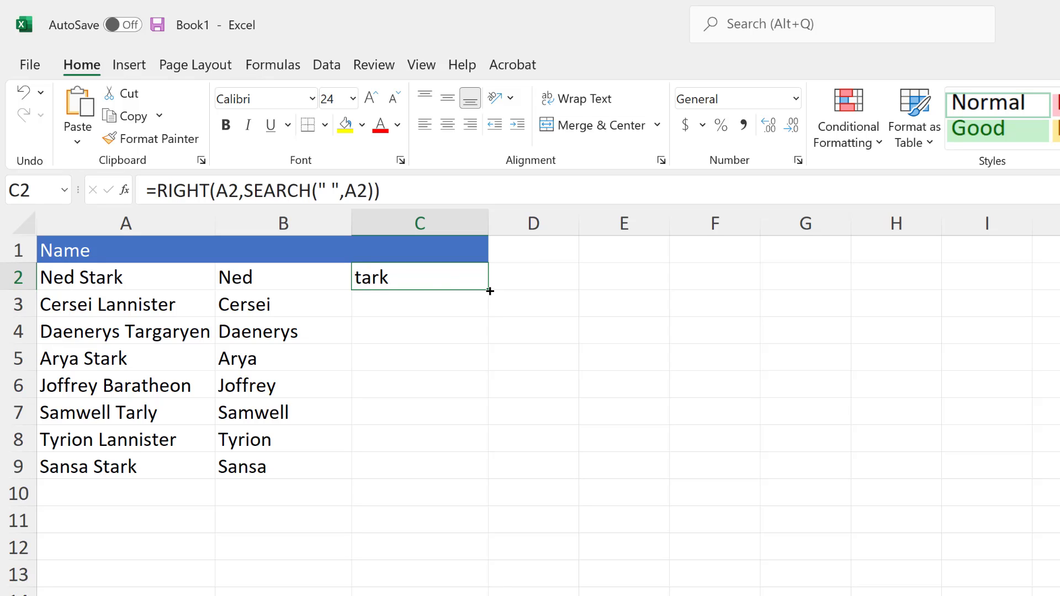
double_click(484, 290)
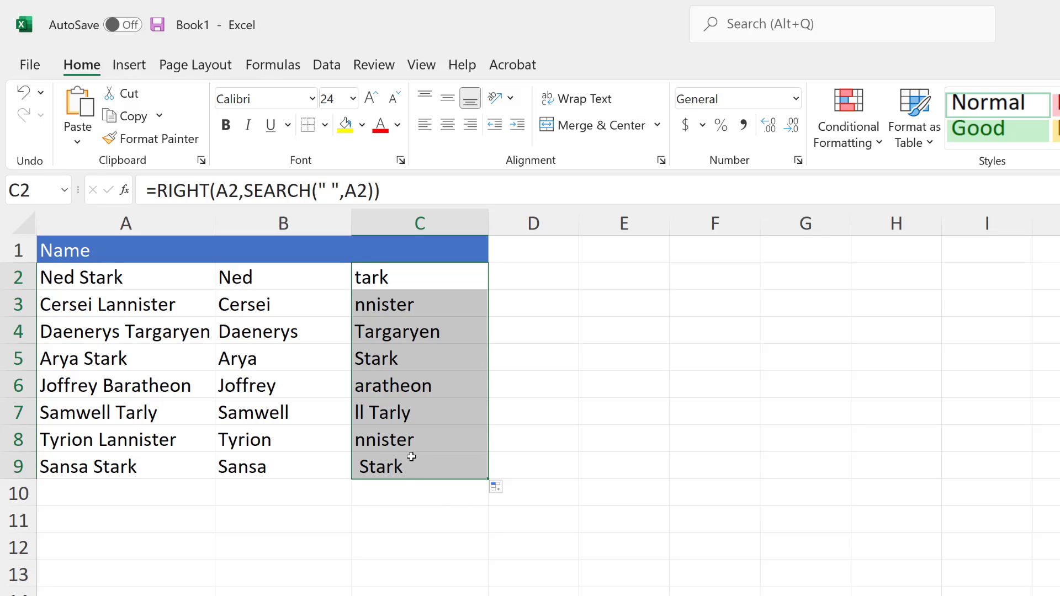
key("Delete")
Step: Begin a last-name formula in C2 with =RIGHT(A2,LEN(A2), using the length of A2 for the character count
left_click(379, 282)
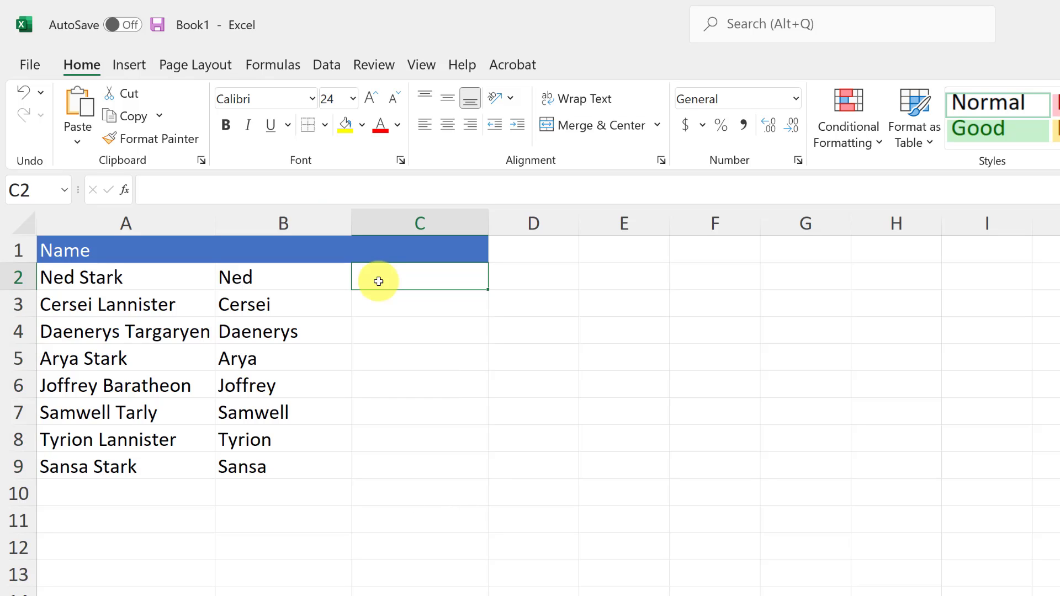
type("=")
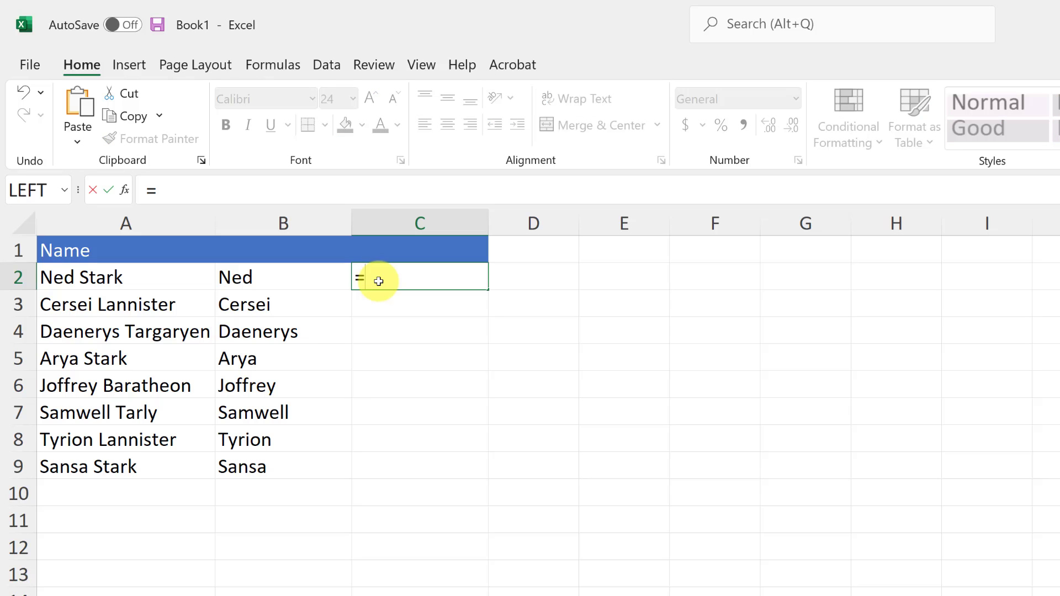
type("right")
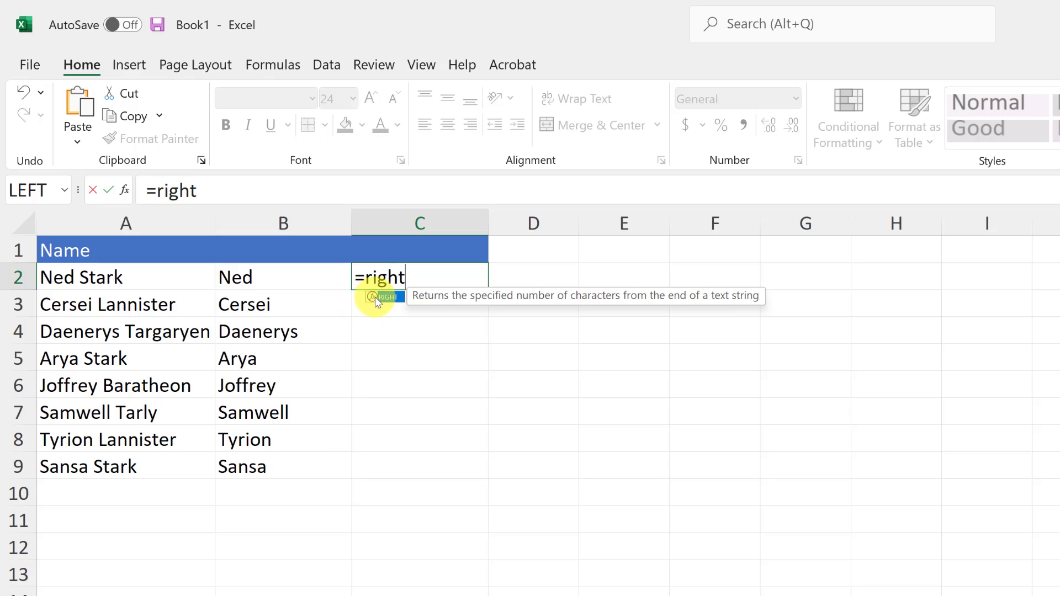
double_click(373, 296)
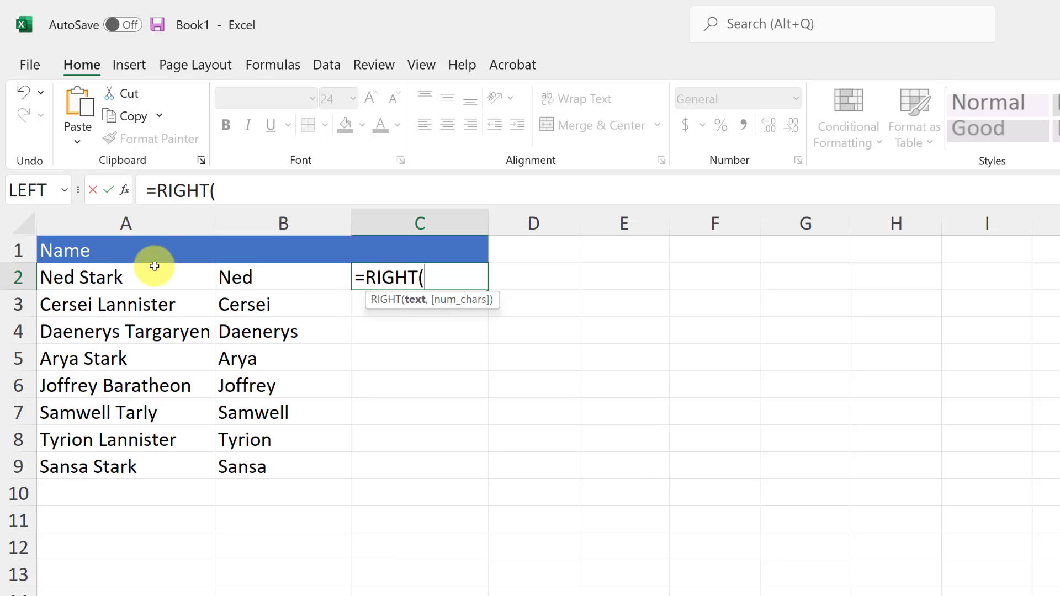
left_click(88, 282)
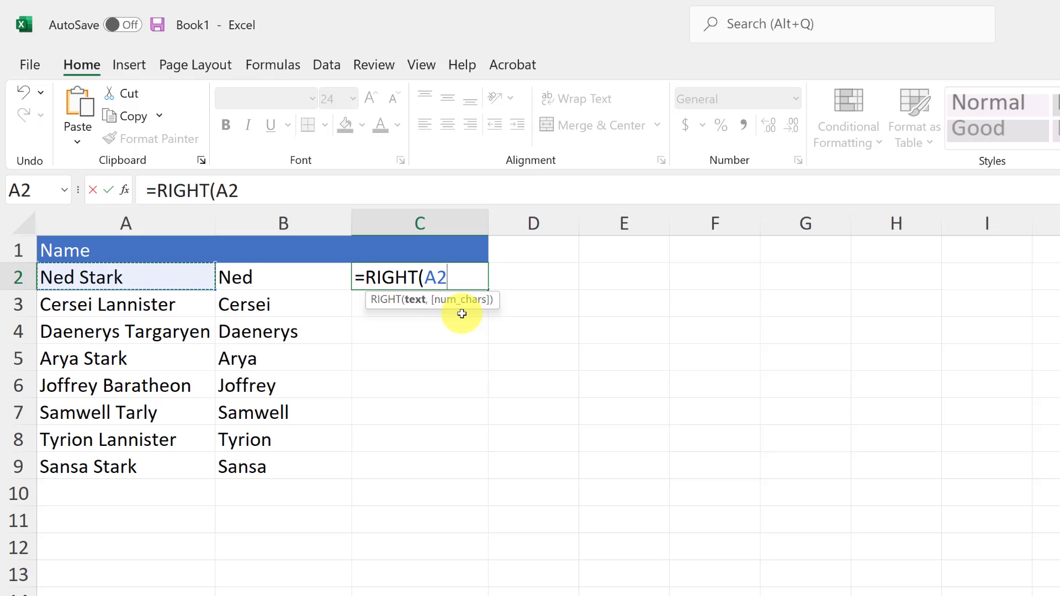
type(",")
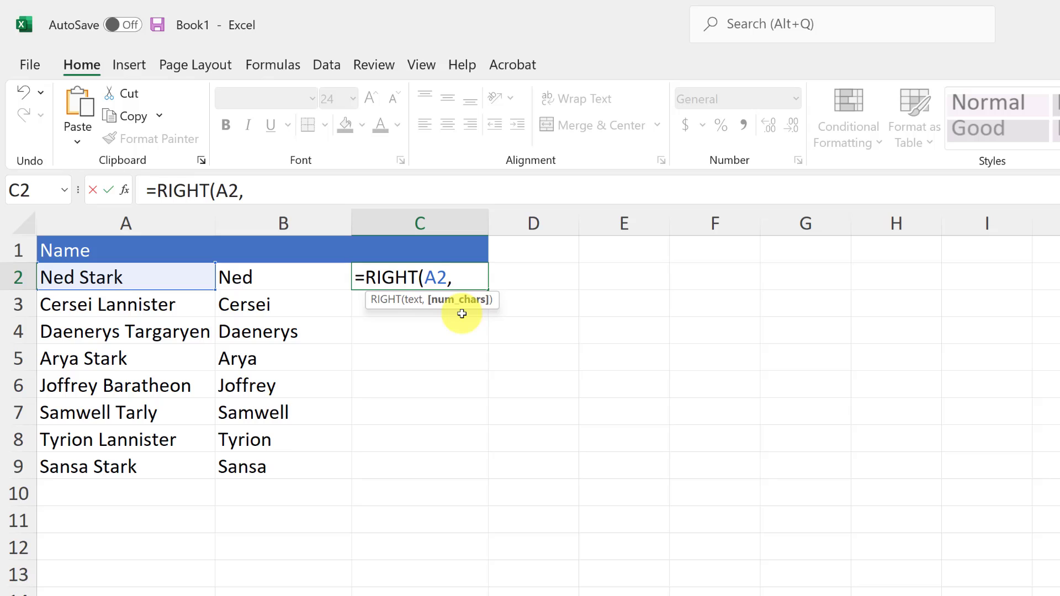
type("LE")
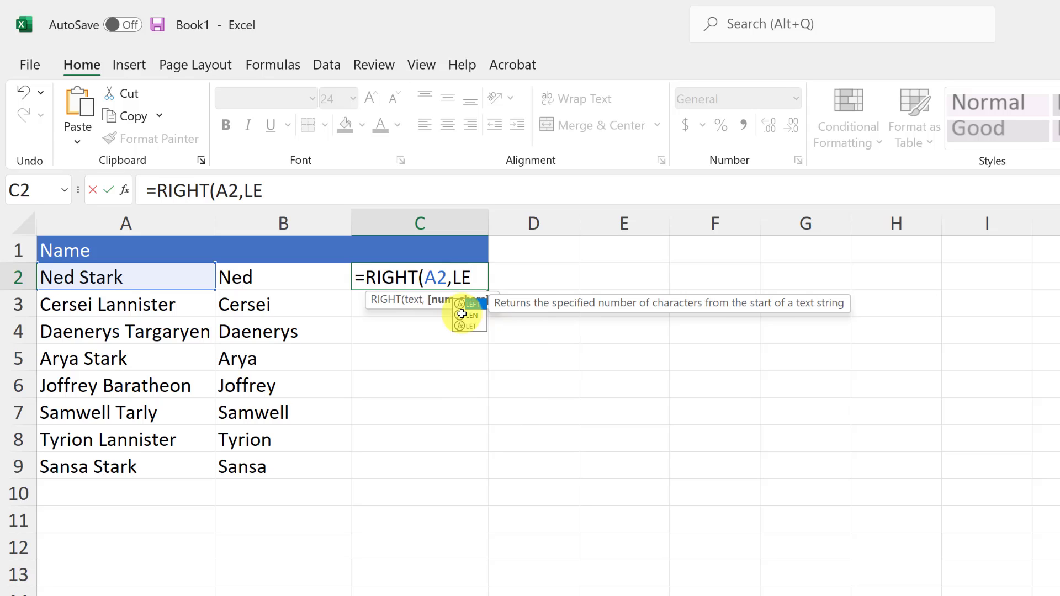
double_click(462, 315)
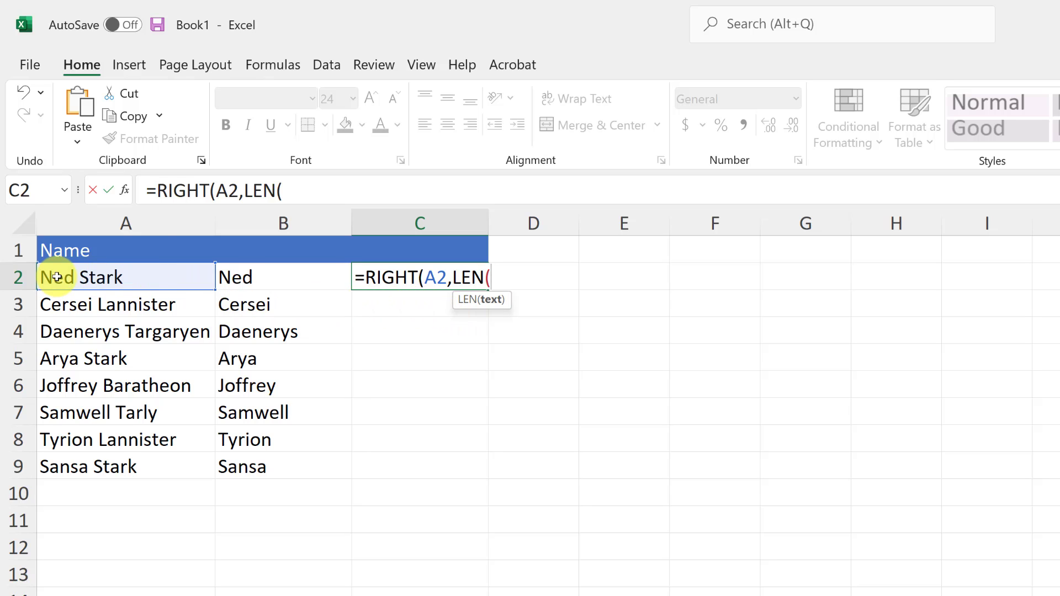
left_click(99, 280)
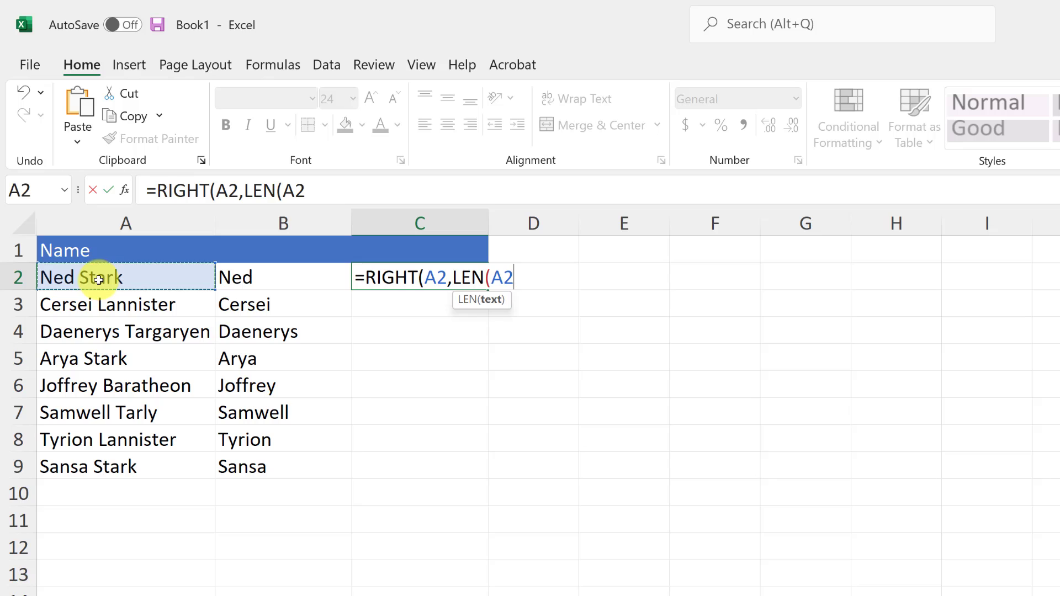
type(")")
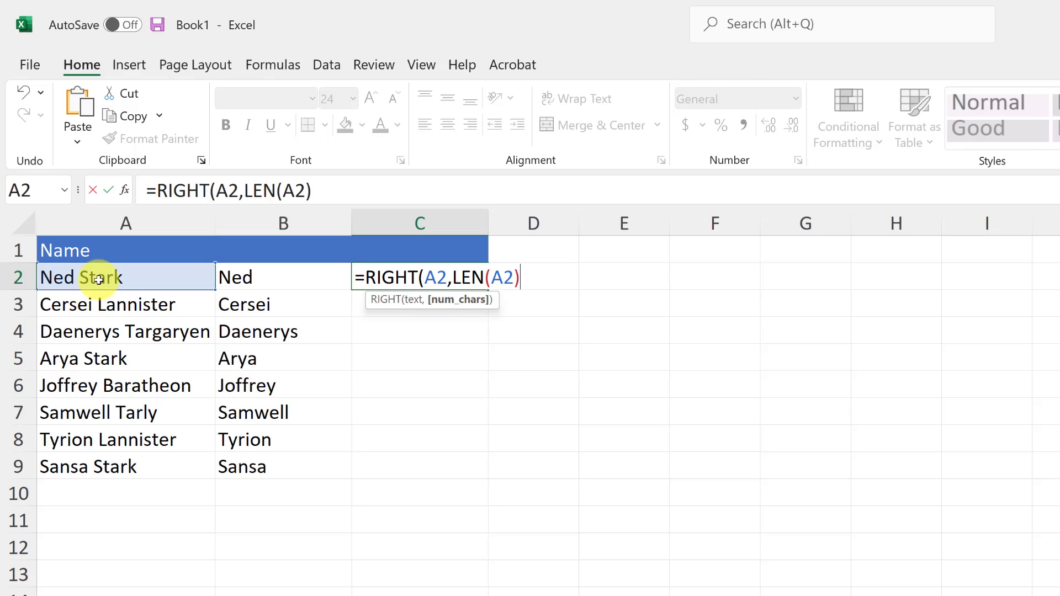
Step: Complete the last-name formula in C2 by subtracting the space's position, giving =RIGHT(A2,LEN(A2)-SEARCH(" ",A2))
type("-")
type("Se")
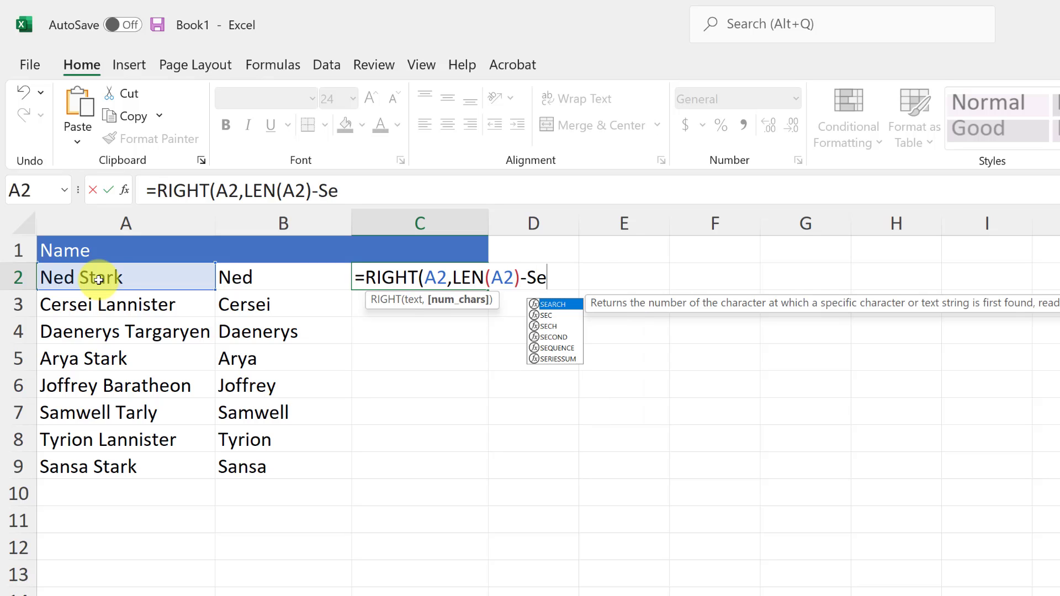
double_click(546, 304)
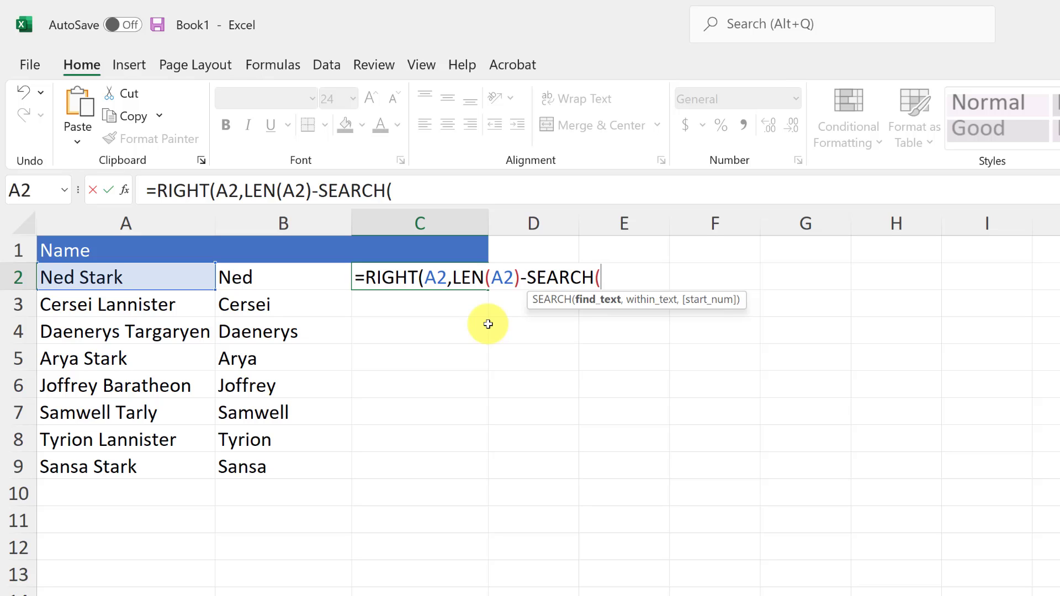
type("\" \"")
type(",")
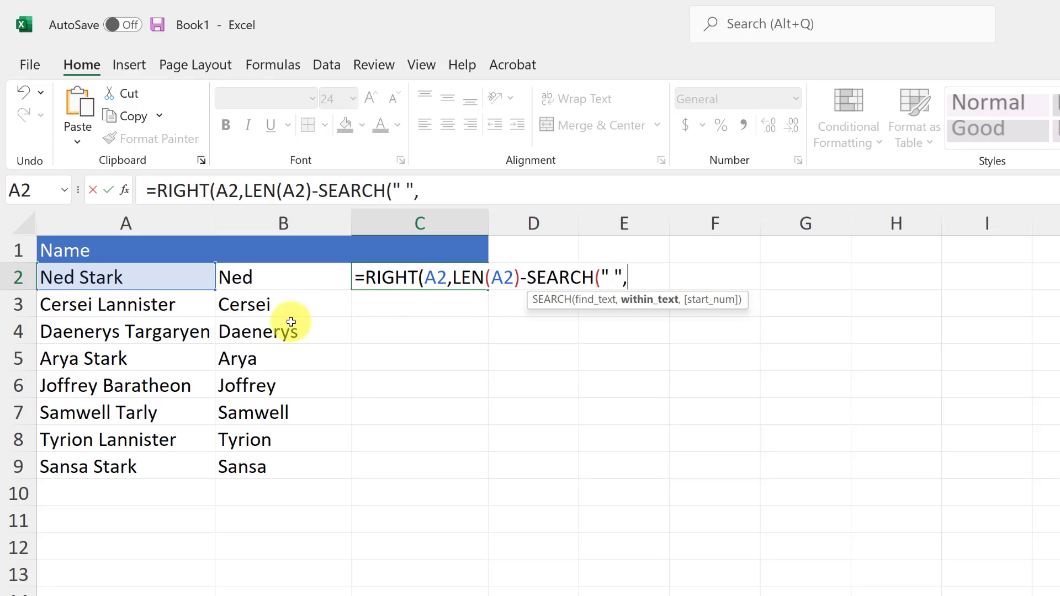
left_click(83, 282)
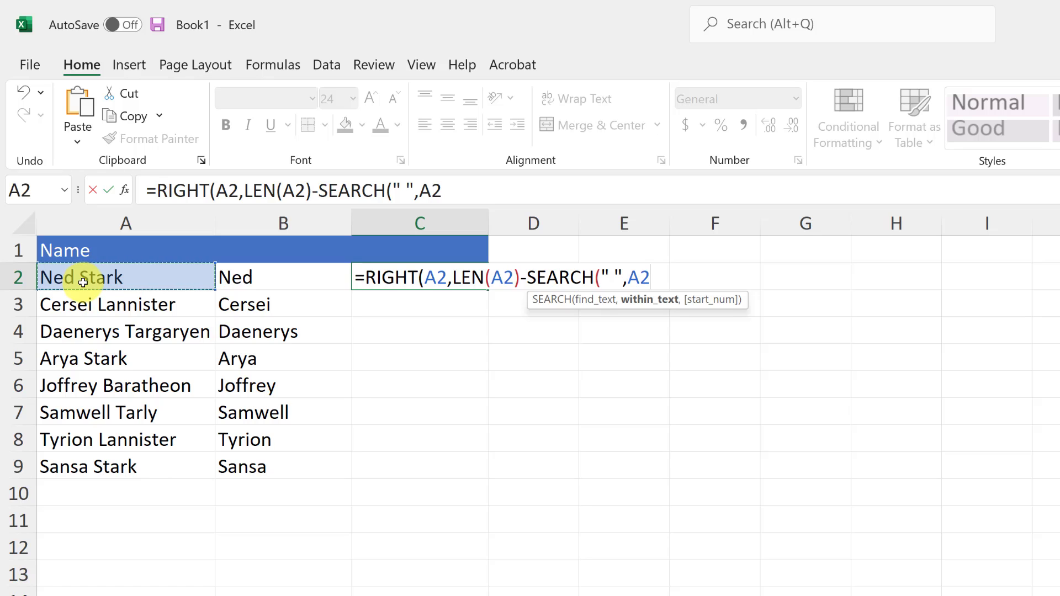
type(")")
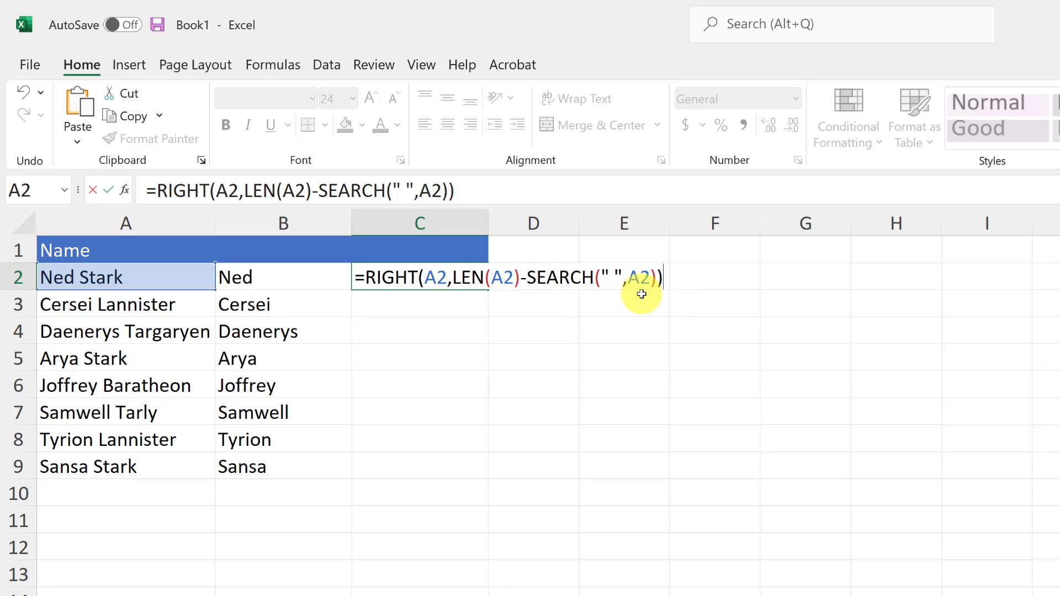
key("Return")
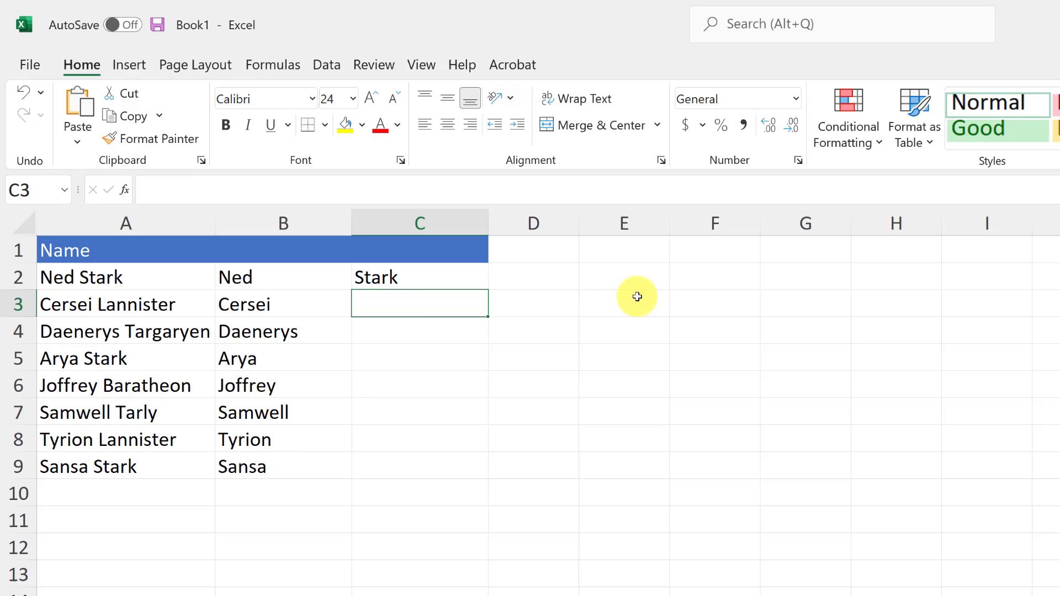
Step: Fill the last-name formula from C2 down through C9
left_click(398, 285)
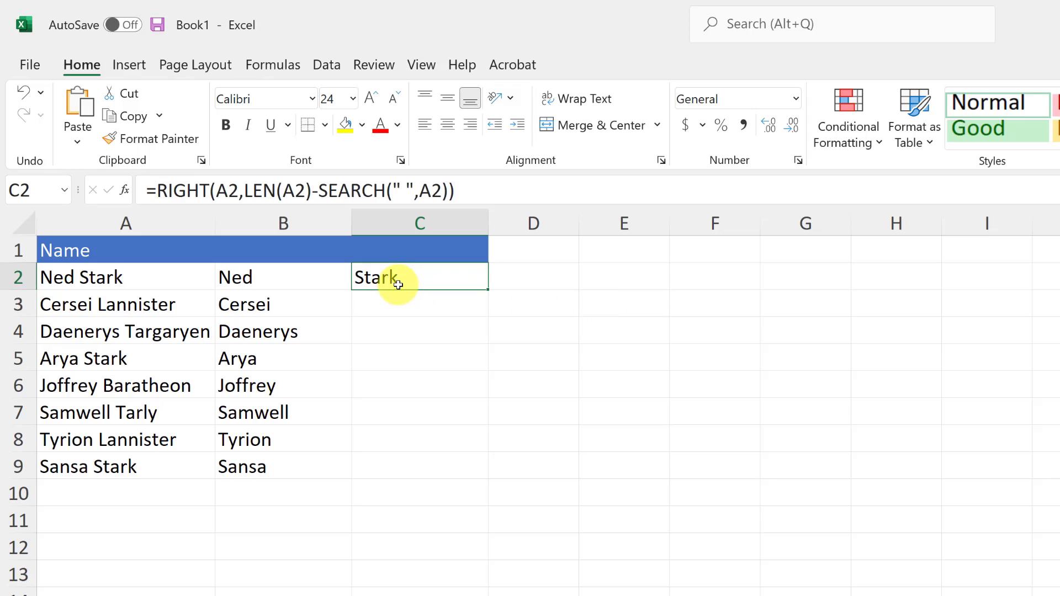
double_click(486, 290)
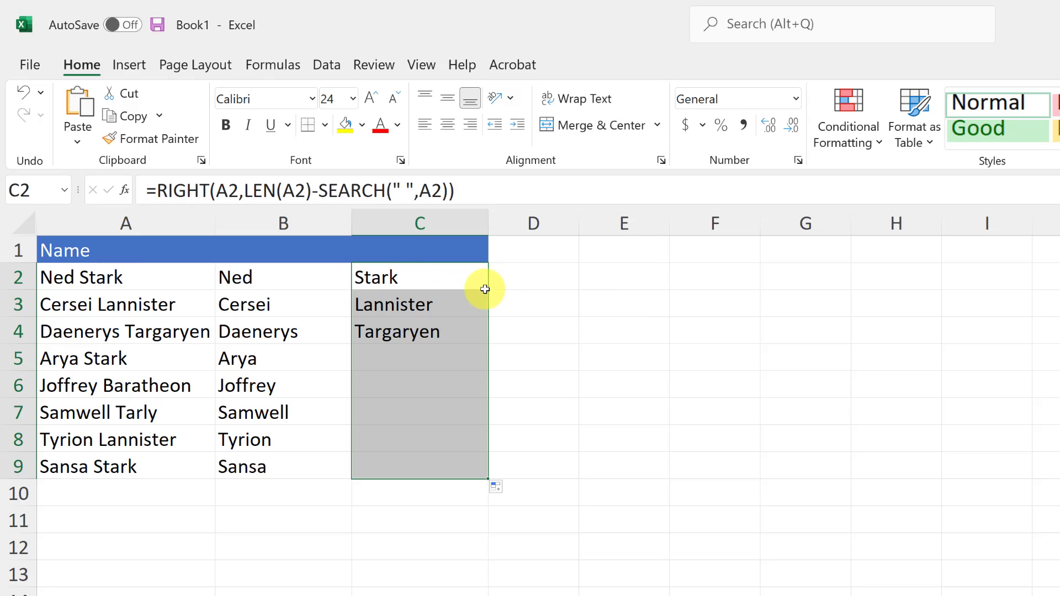
left_click(462, 563)
left_click(417, 276)
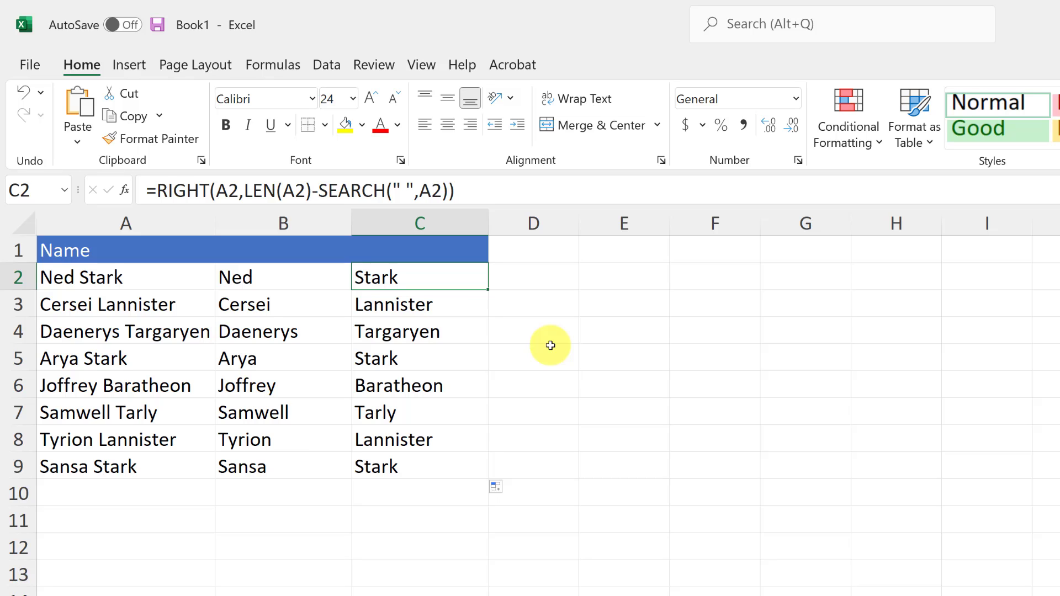
Step: Edit the full name in A2 by adding an "s" to the end of the first name
left_click(71, 280)
double_click(75, 280)
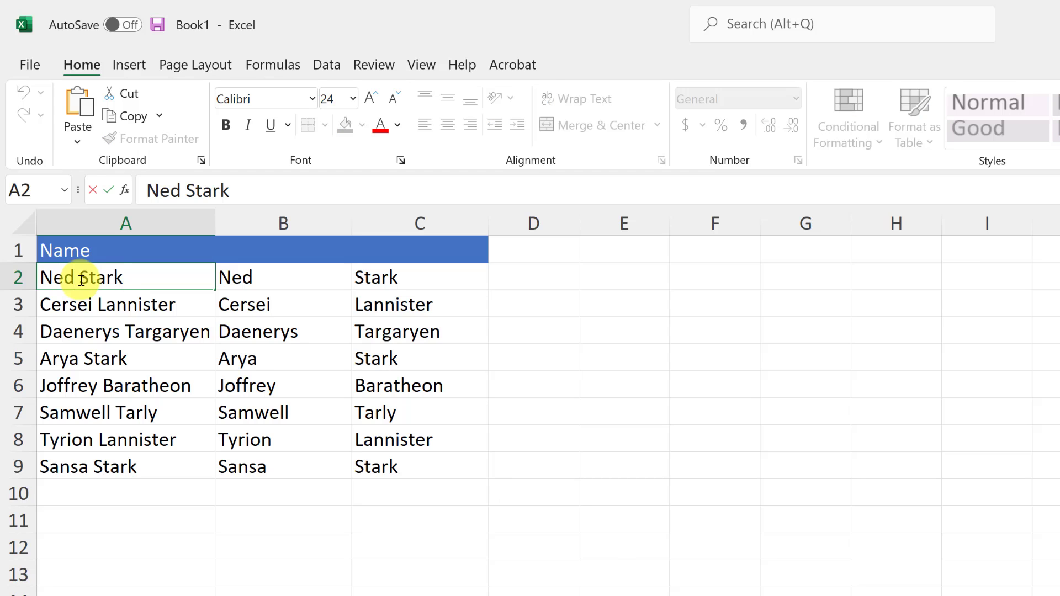
type("s")
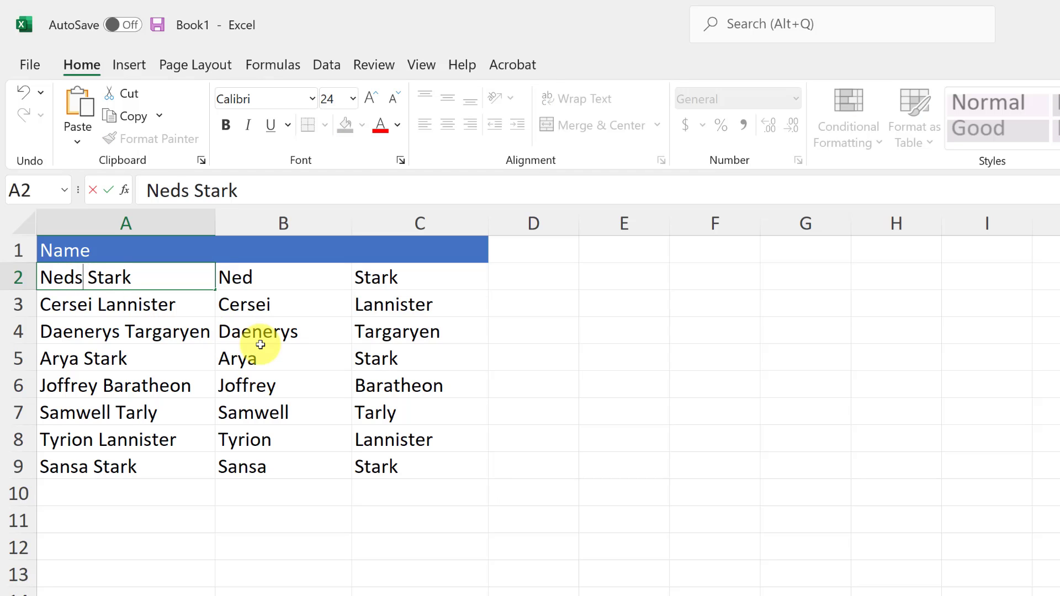
key("Return")
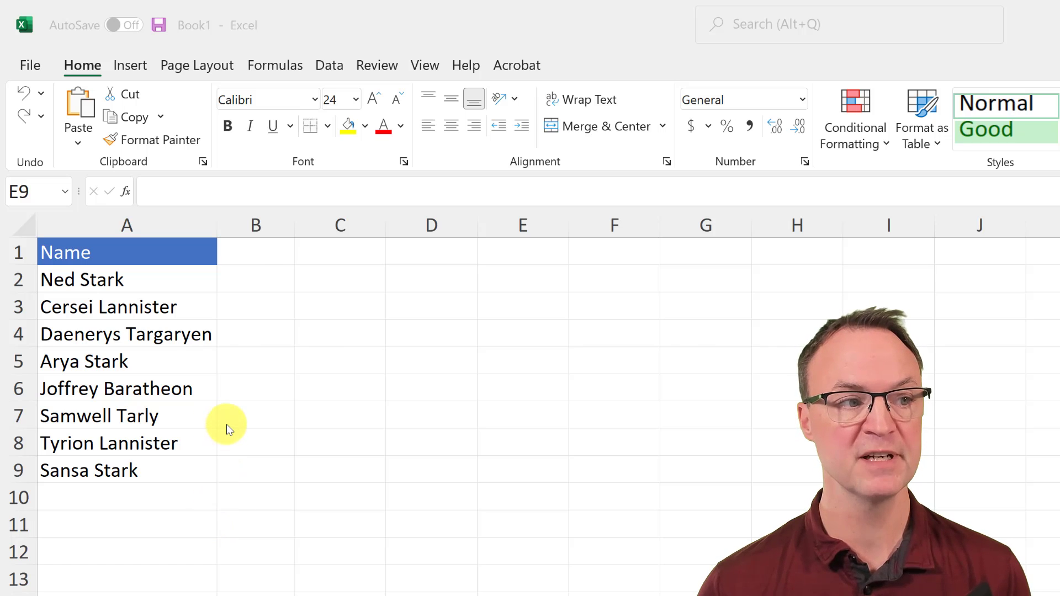
Step: Create a table with headers from A1:A9 and open it in the Power Query Editor
left_click(334, 64)
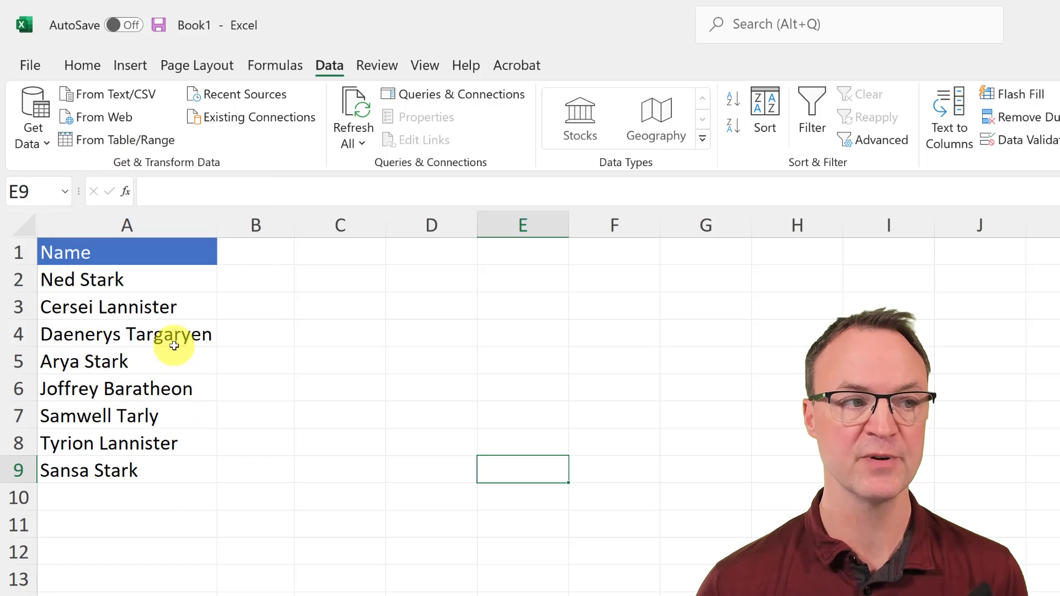
left_click(107, 143)
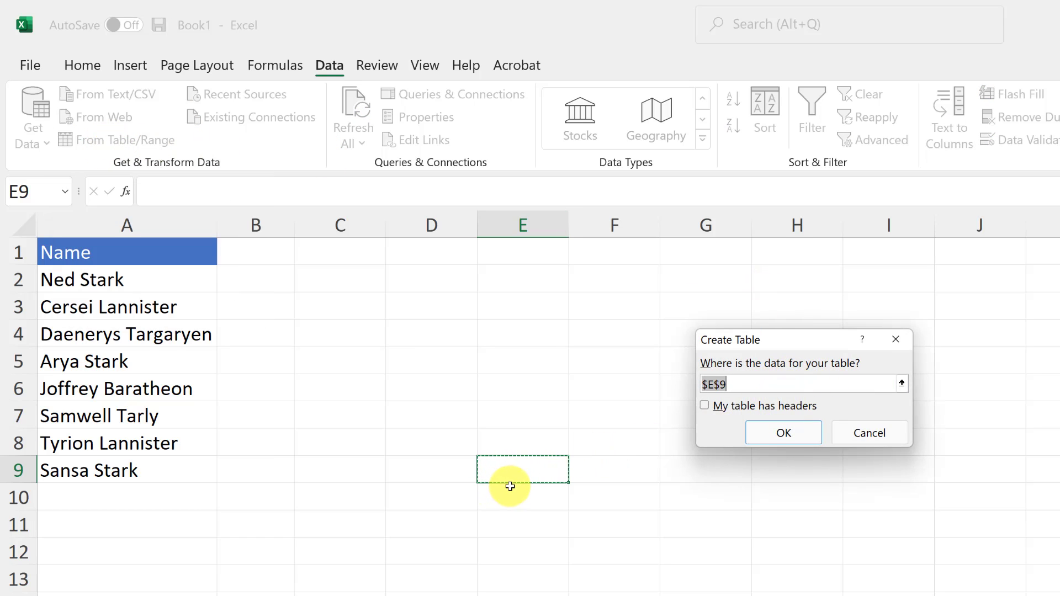
left_click_drag(82, 263, 78, 467)
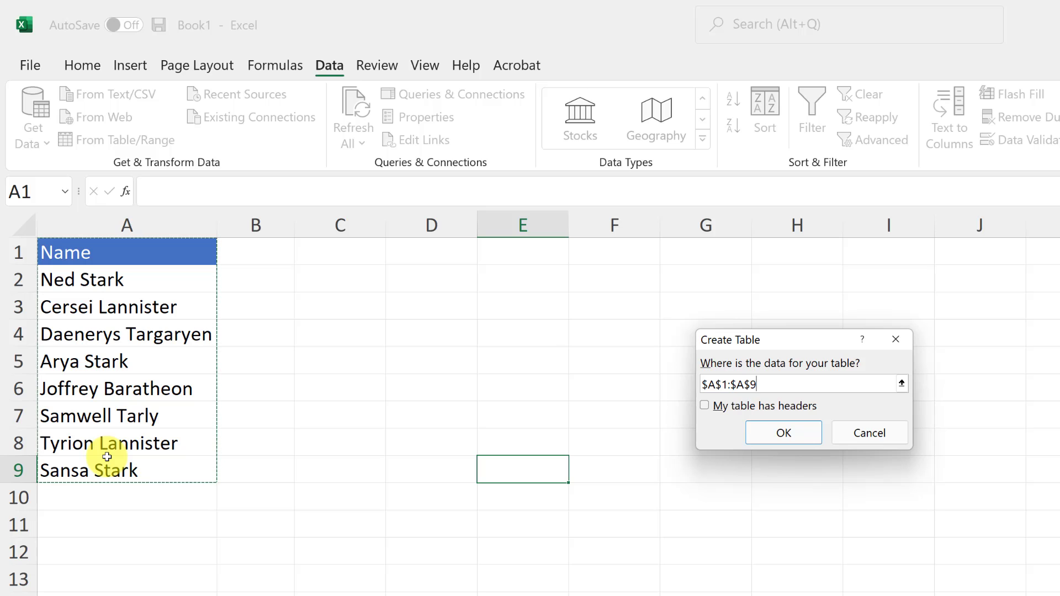
left_click(705, 407)
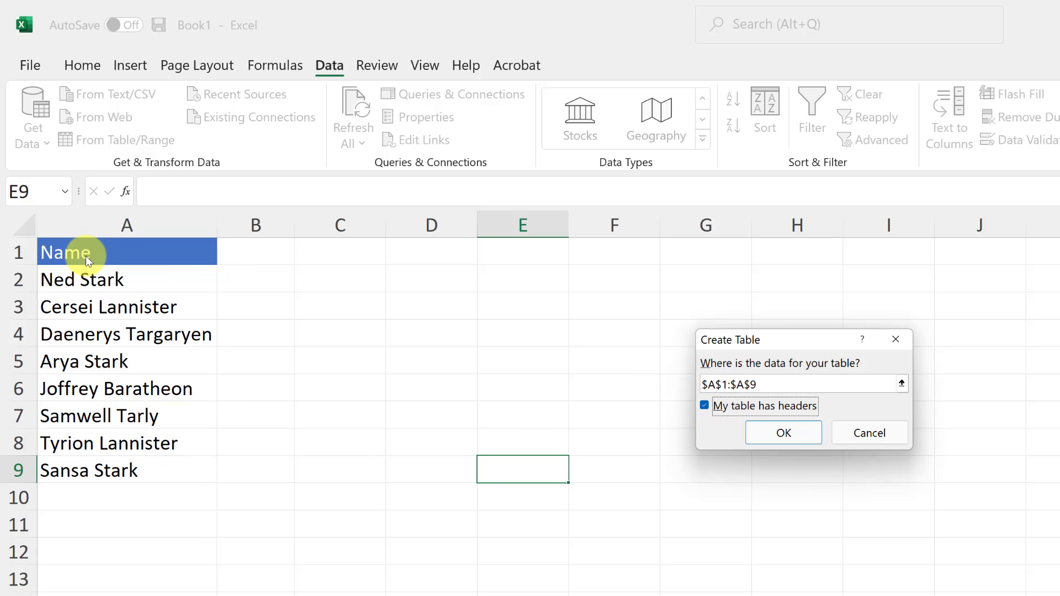
left_click(782, 434)
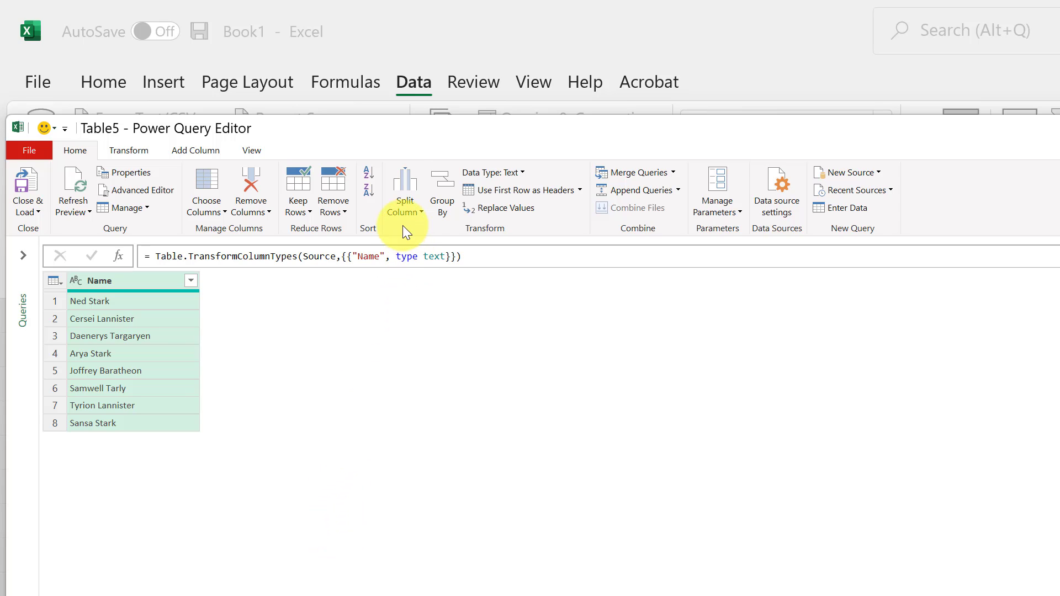
Step: Split the Name column by delimiter, using Space at each occurrence of the delimiter
left_click(402, 181)
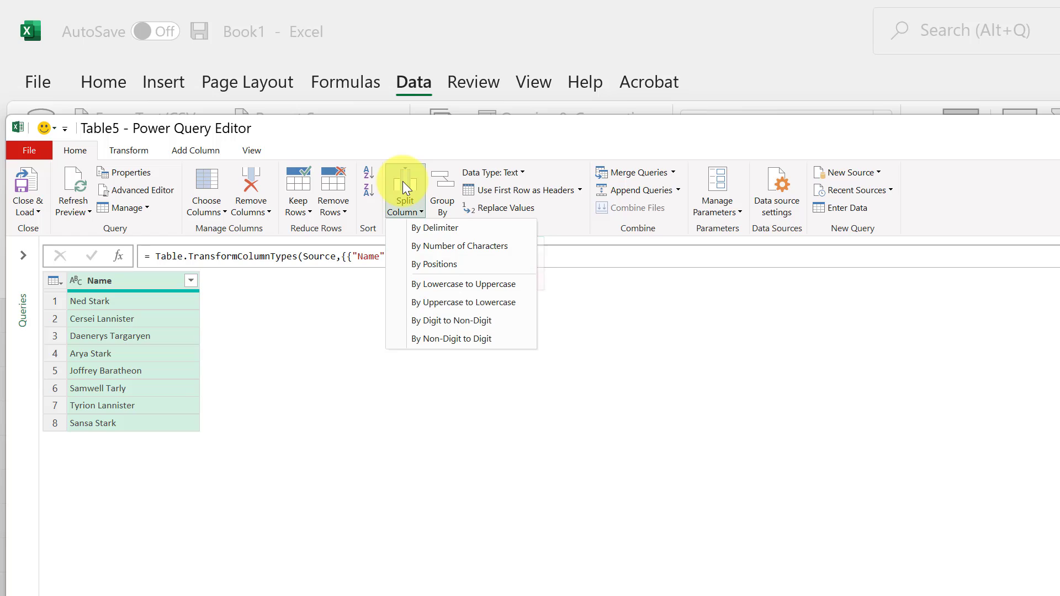
left_click(425, 226)
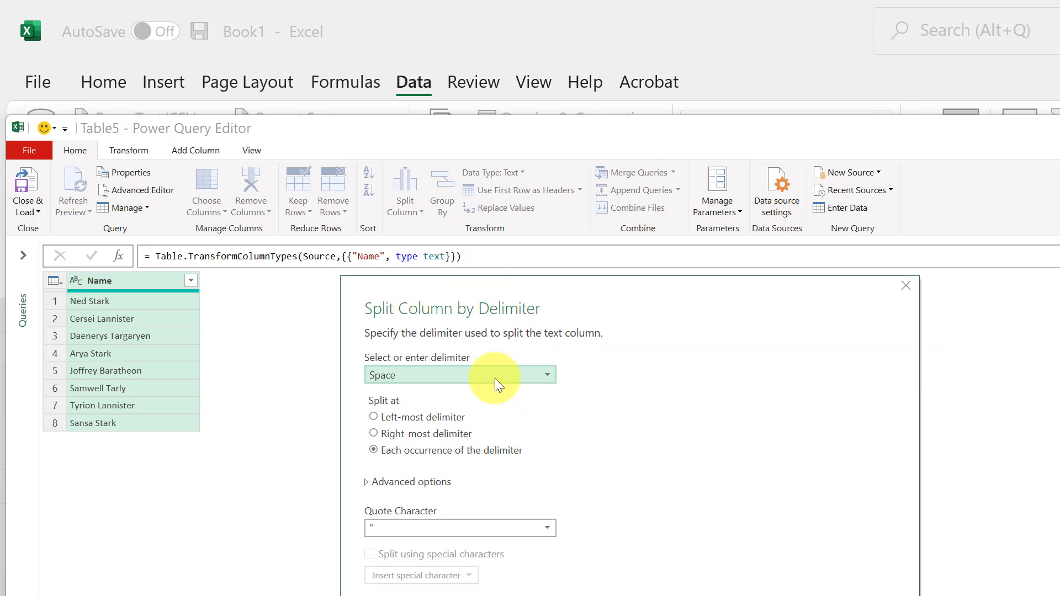
left_click(542, 379)
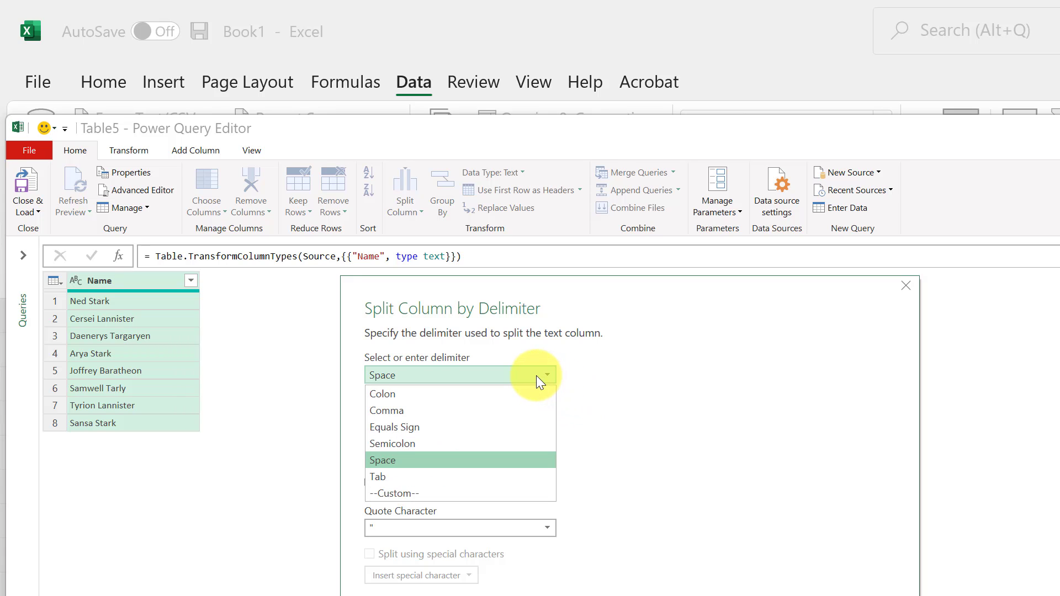
left_click(598, 411)
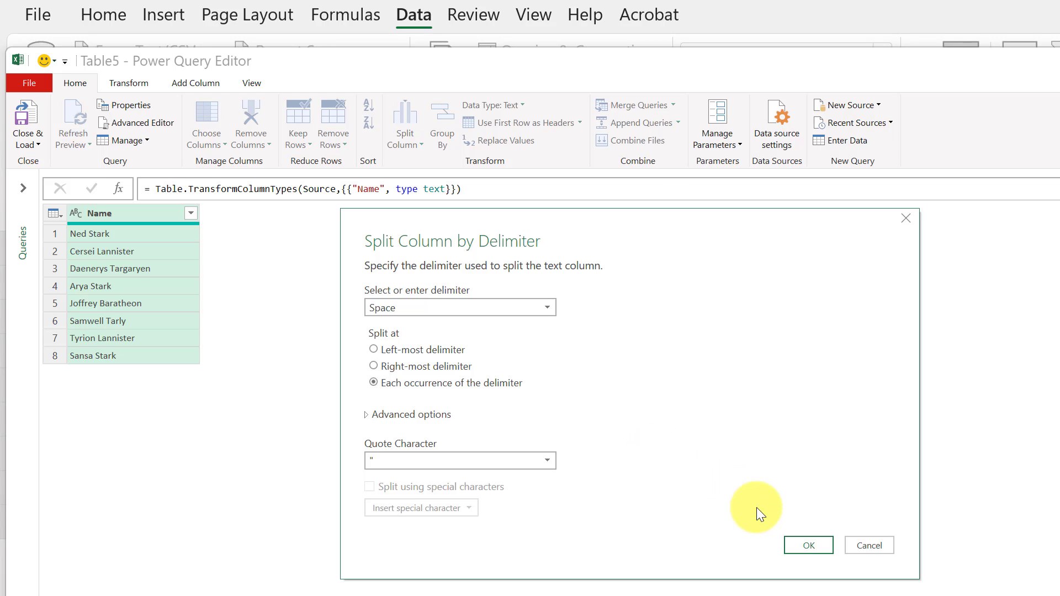
left_click(808, 544)
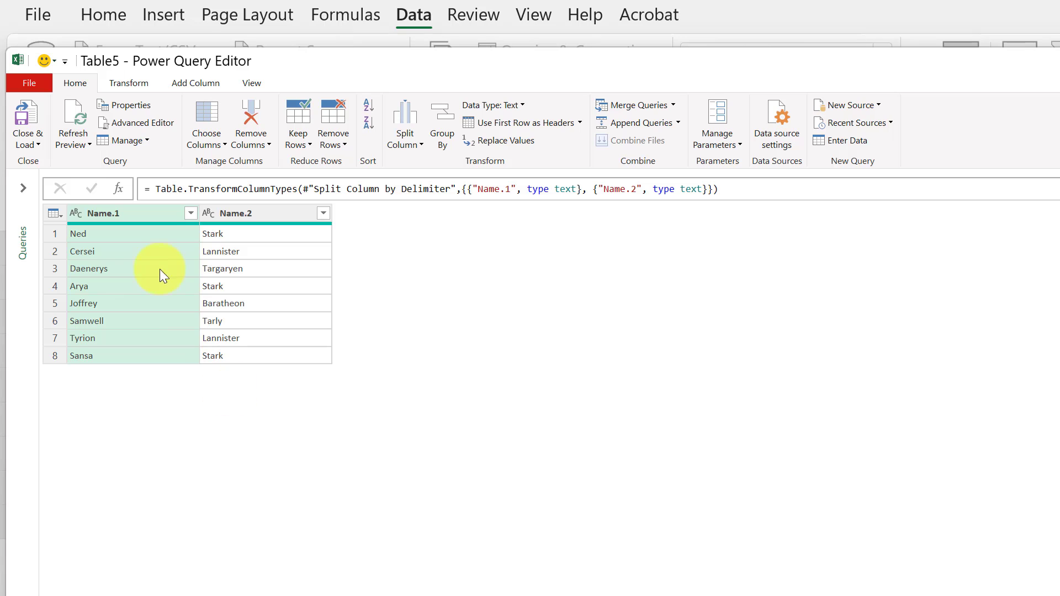
Step: Rename the Name.1 and Name.2 columns to First and Last, and move the Last column ahead of First
double_click(122, 214)
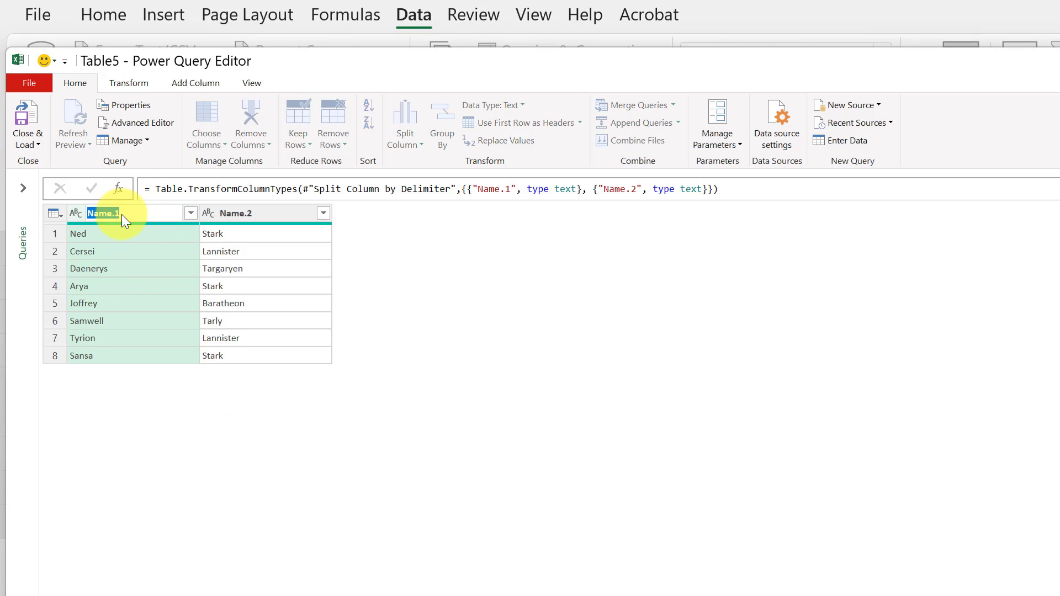
type("First")
key("Return")
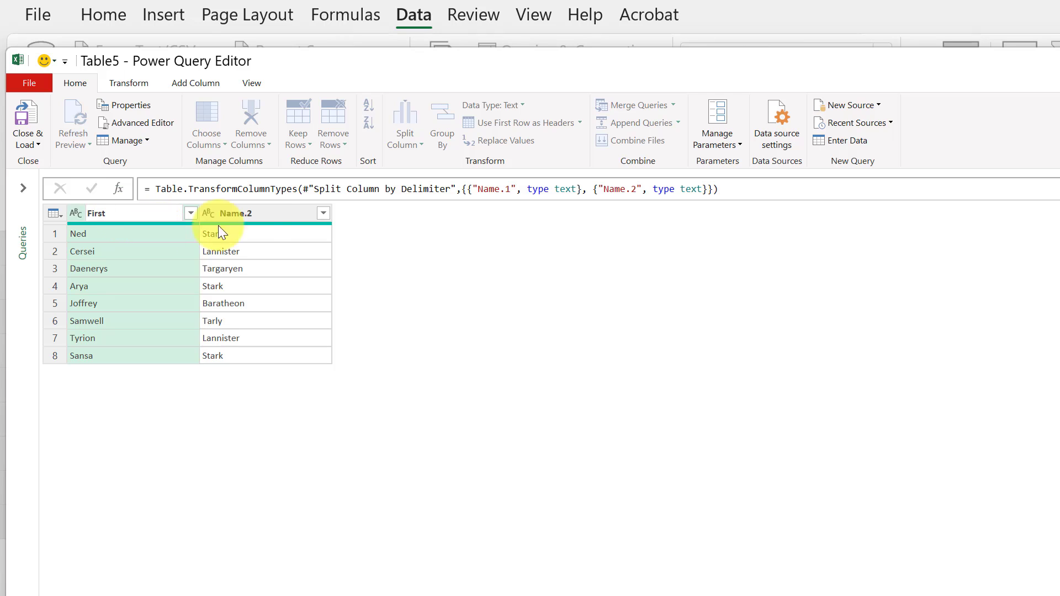
double_click(252, 213)
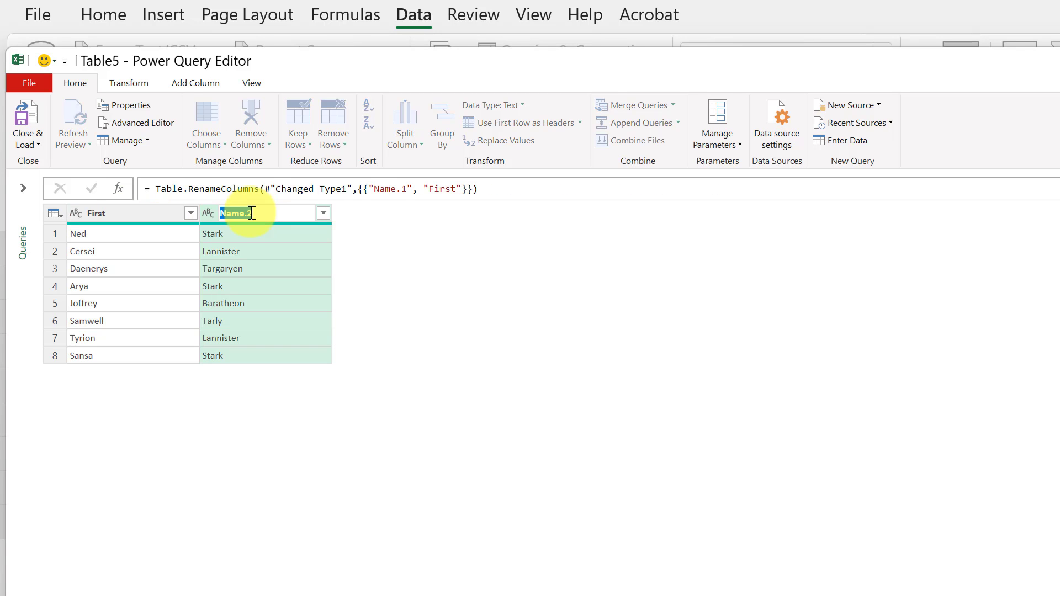
type("Last")
key("Return")
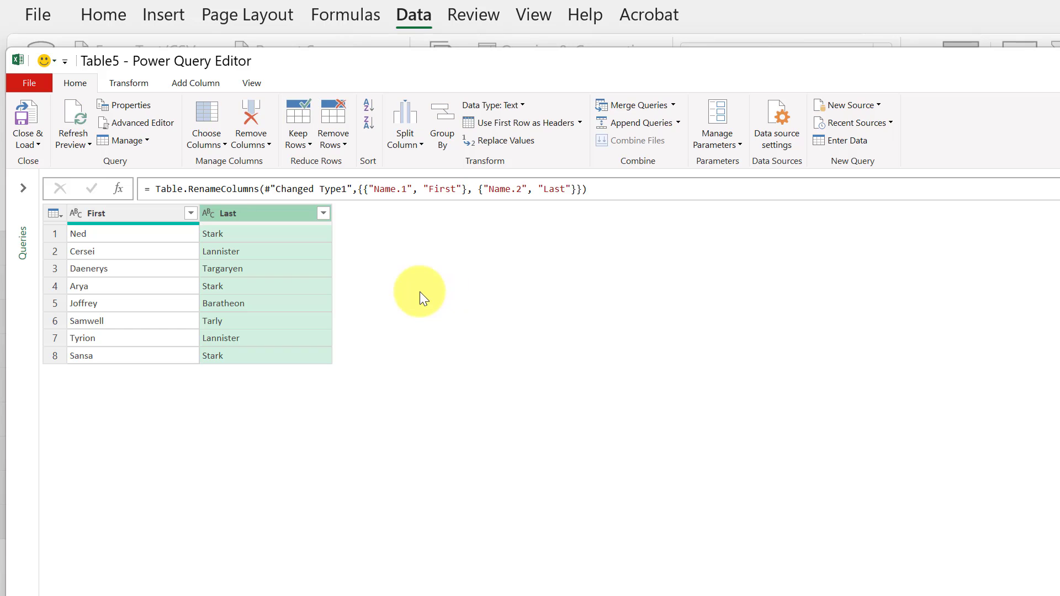
left_click_drag(247, 209, 100, 220)
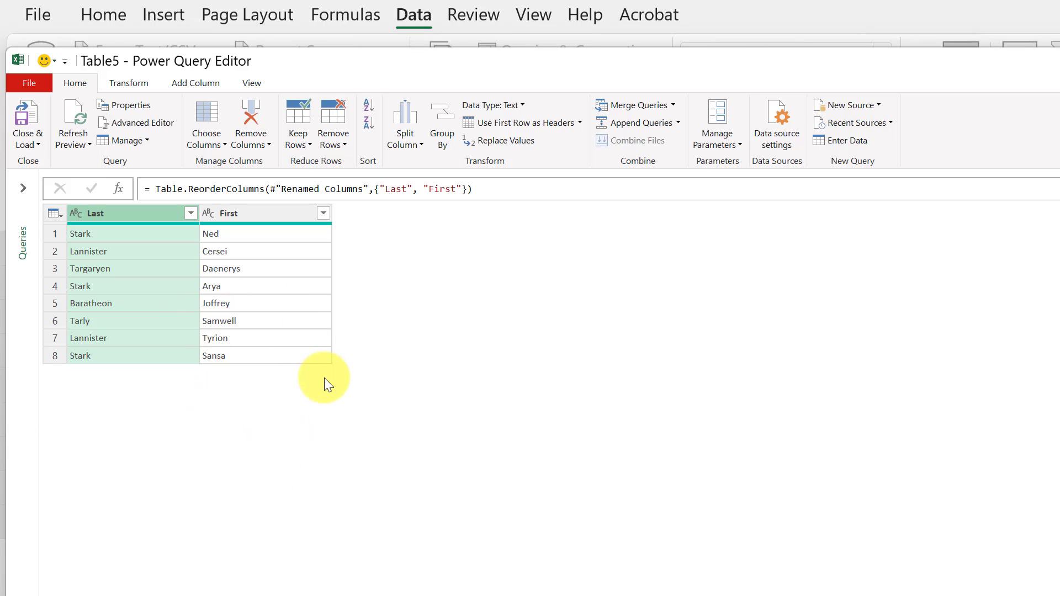
Step: Close the query and load its result into the workbook, and widen columns A and B of the loaded table
left_click(27, 118)
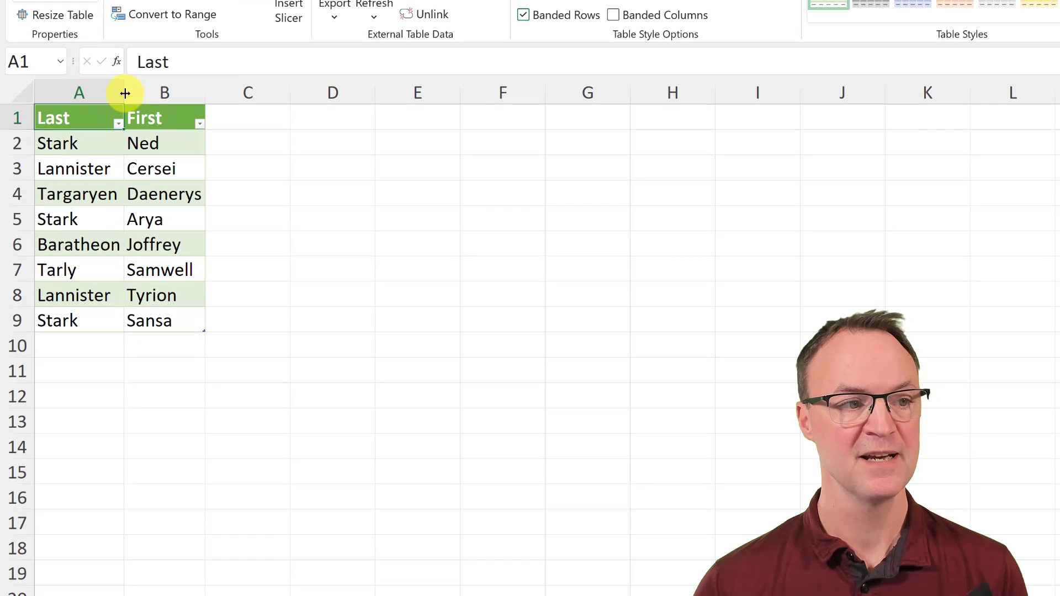
left_click_drag(125, 94, 184, 94)
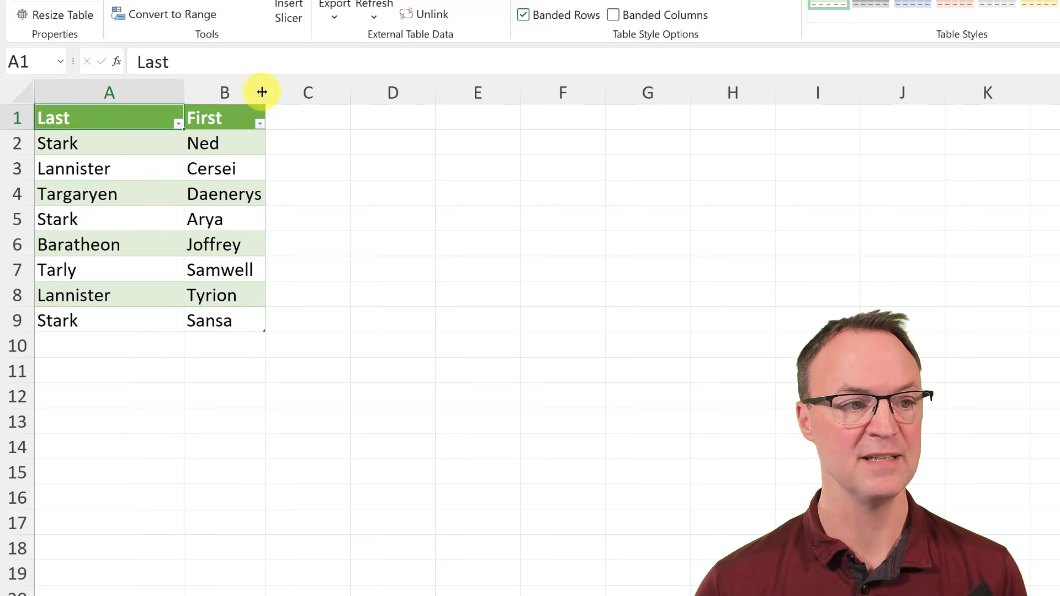
left_click_drag(263, 92, 287, 92)
left_click(504, 277)
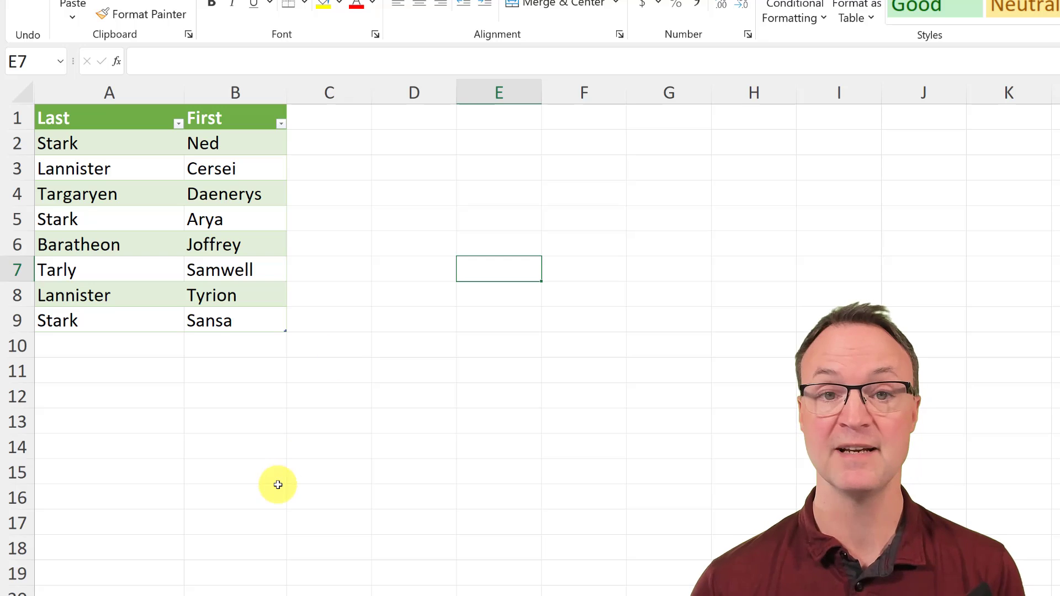